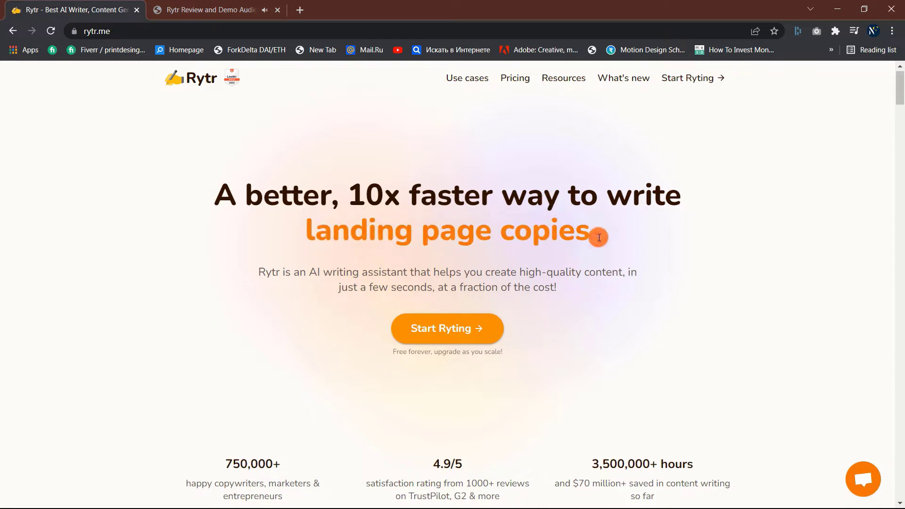
- Select the 'What is the Best Type of Investment Property to Buy?' heading together with its keywords line
{"action": "scroll", "coordinate": [199, 303], "scroll_direction": "down", "scroll_amount": 6}
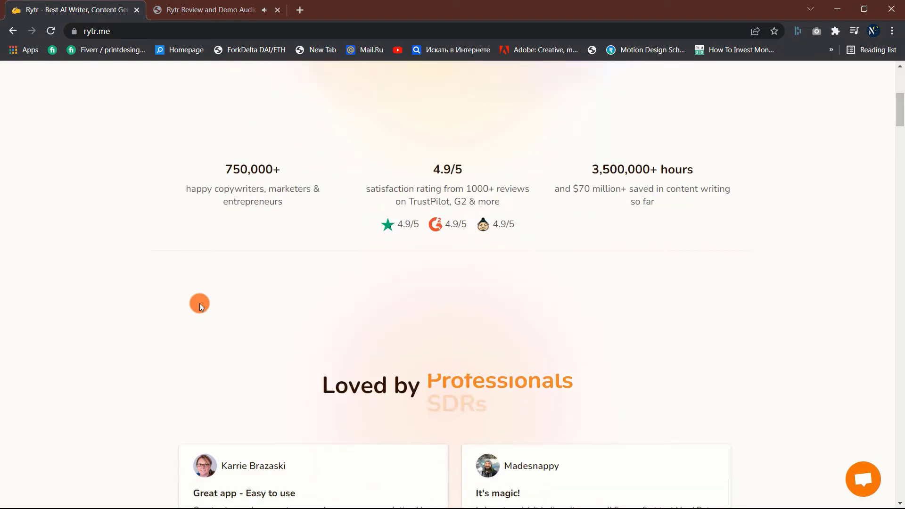
{"action": "scroll", "coordinate": [200, 303], "scroll_direction": "down", "scroll_amount": 8}
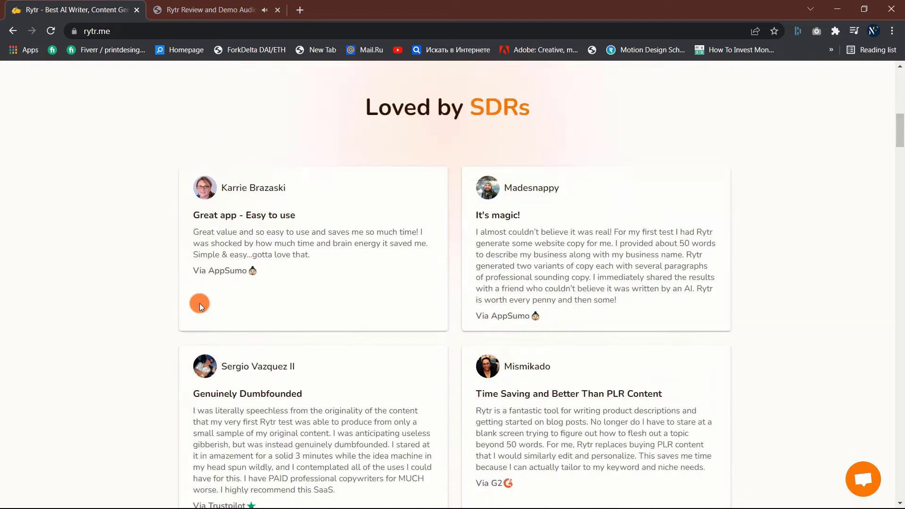
{"action": "scroll", "coordinate": [200, 304], "scroll_direction": "down", "scroll_amount": 10}
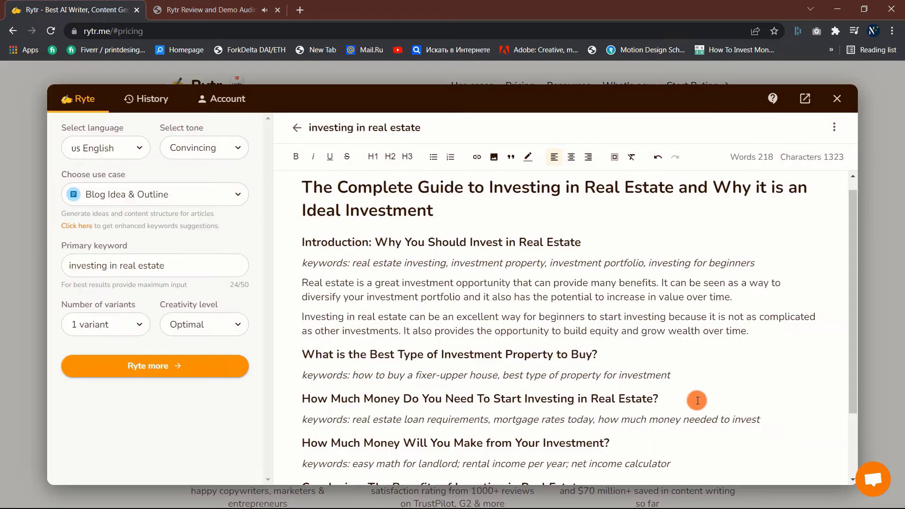
{"action": "left_click_drag", "start_coordinate": [670, 376], "coordinate": [302, 357]}
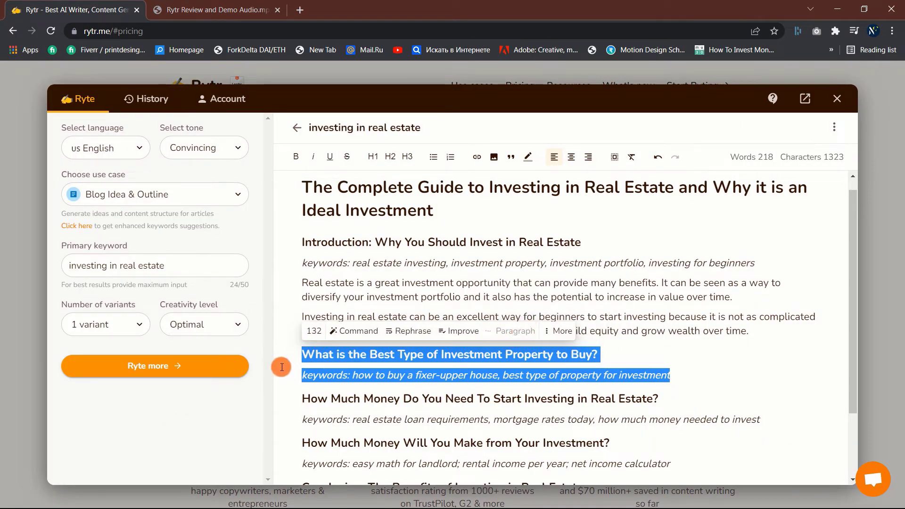
- Select the 'How Much Money Do You Need To Start Investing in Real Estate?' heading and keywords and generate a Paragraph
{"action": "scroll", "coordinate": [562, 358], "scroll_direction": "down", "scroll_amount": 1}
{"action": "scroll", "coordinate": [562, 358], "scroll_direction": "up", "scroll_amount": 1}
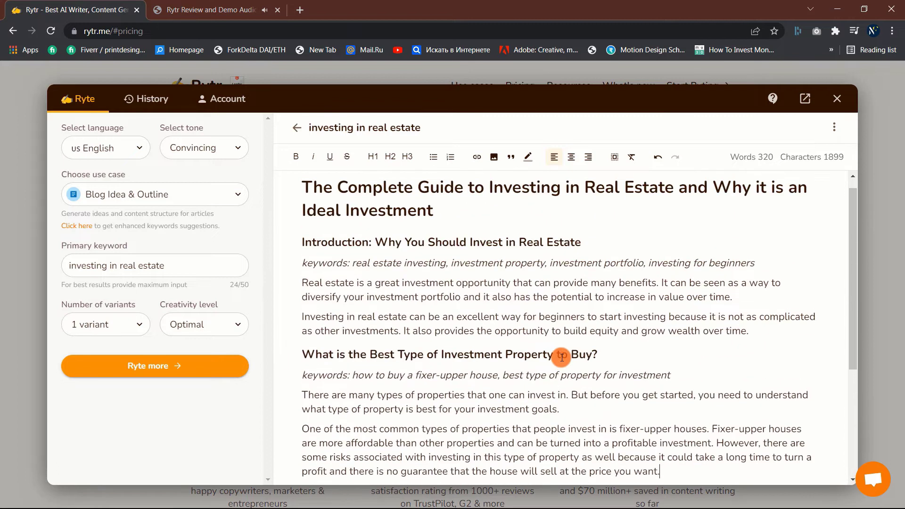
{"action": "scroll", "coordinate": [543, 328], "scroll_direction": "down", "scroll_amount": 1}
{"action": "scroll", "coordinate": [542, 327], "scroll_direction": "down", "scroll_amount": 2}
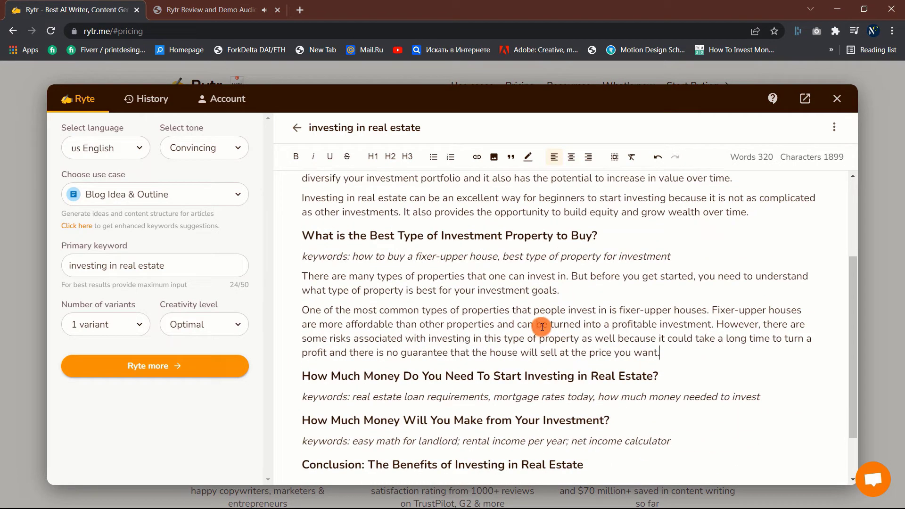
{"action": "left_click_drag", "start_coordinate": [760, 340], "coordinate": [303, 323]}
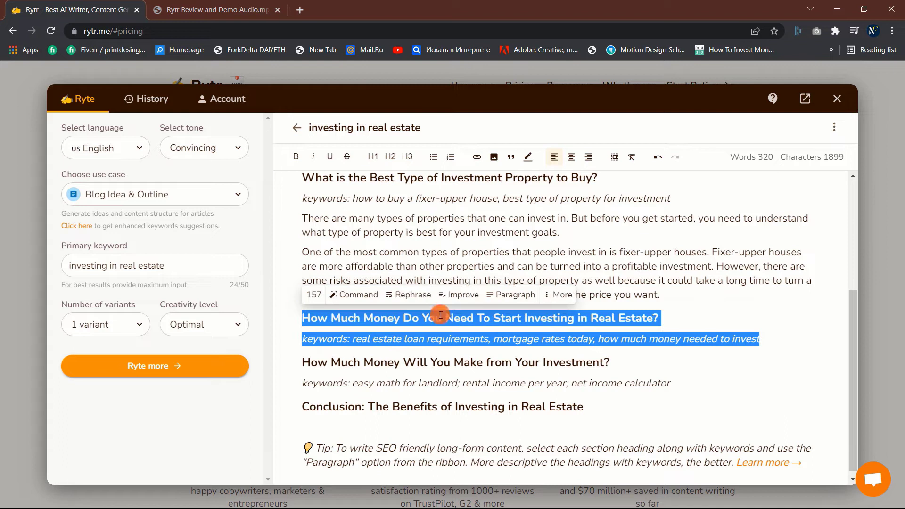
{"action": "left_click", "coordinate": [517, 297]}
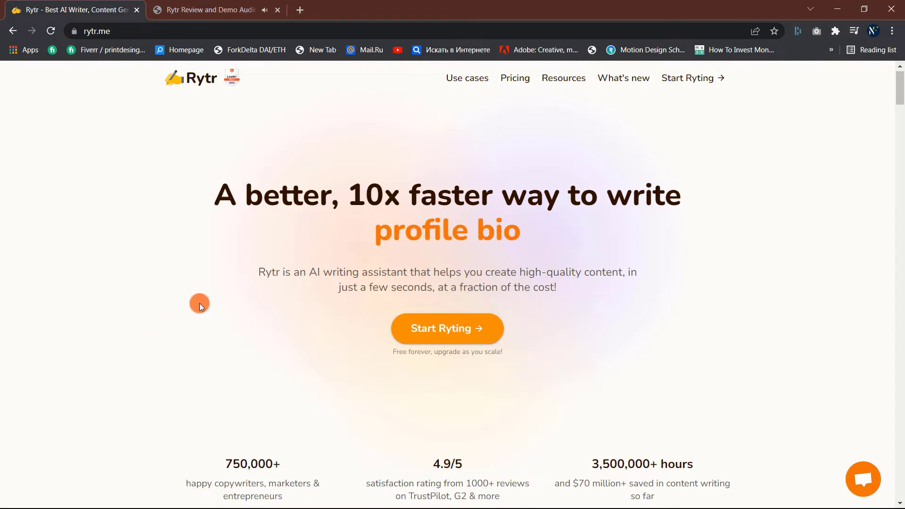
{"action": "scroll", "coordinate": [200, 304], "scroll_direction": "down", "scroll_amount": 6}
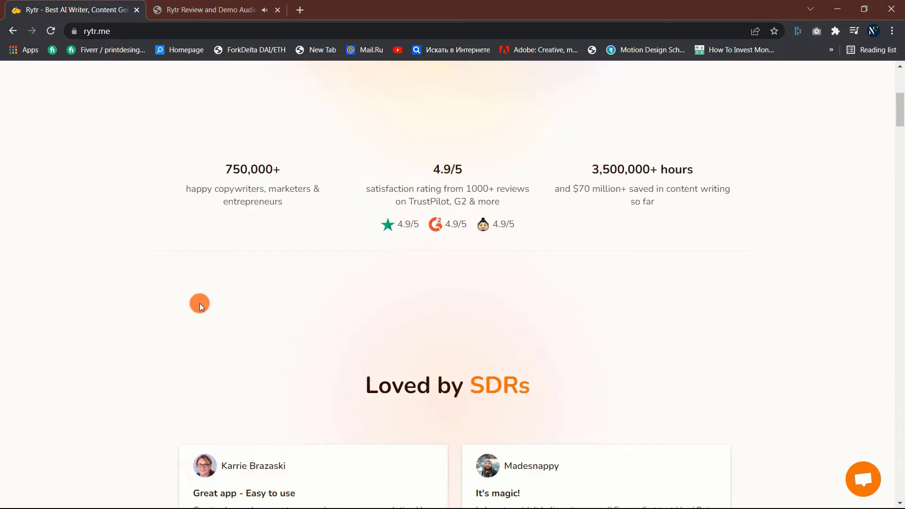
{"action": "scroll", "coordinate": [200, 304], "scroll_direction": "down", "scroll_amount": 8}
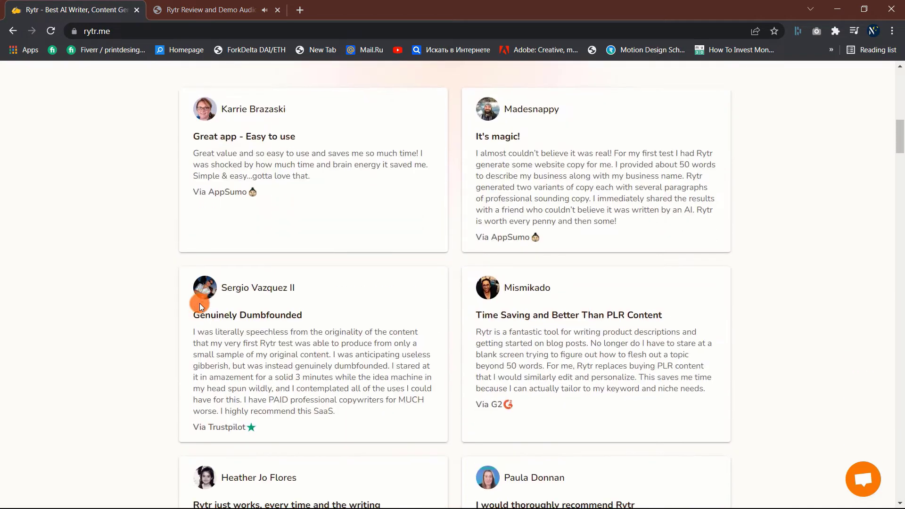
{"action": "scroll", "coordinate": [199, 304], "scroll_direction": "down", "scroll_amount": 12}
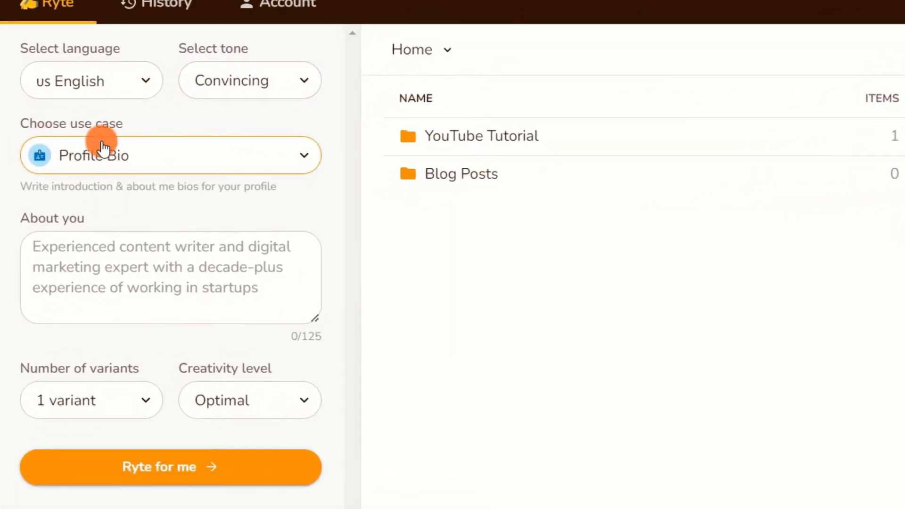
{"action": "left_click", "coordinate": [191, 166]}
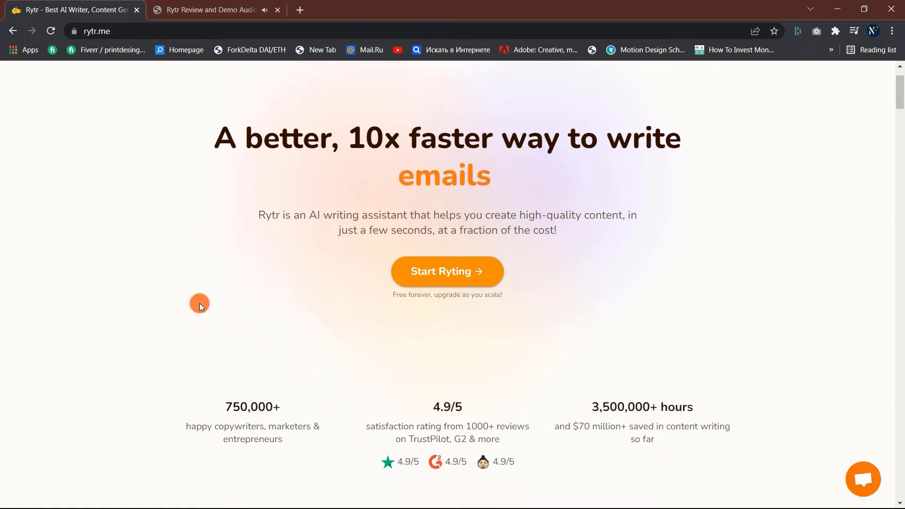
- Highlight the 'Free plan' heading and its 'Generate 5000* characters per month' limit, then clear the highlight
{"action": "scroll", "coordinate": [199, 304], "scroll_direction": "down", "scroll_amount": 10}
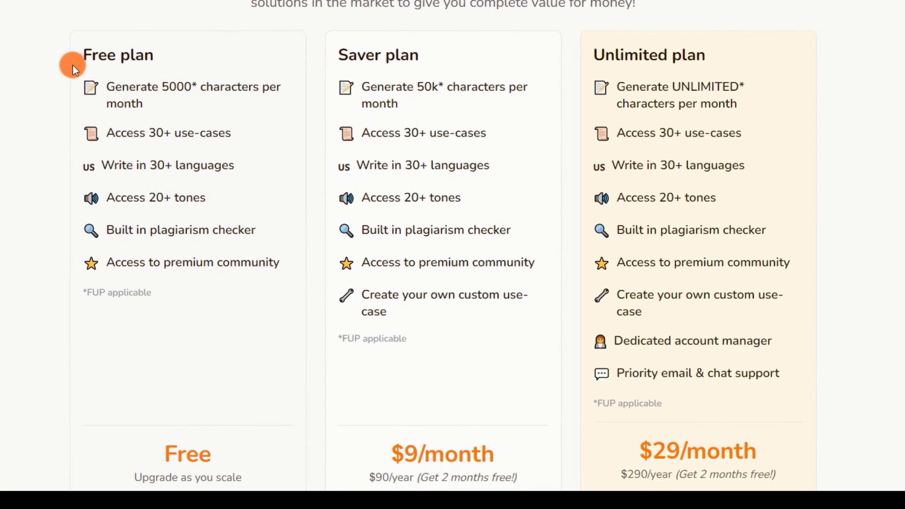
{"action": "left_click_drag", "start_coordinate": [75, 53], "coordinate": [164, 52]}
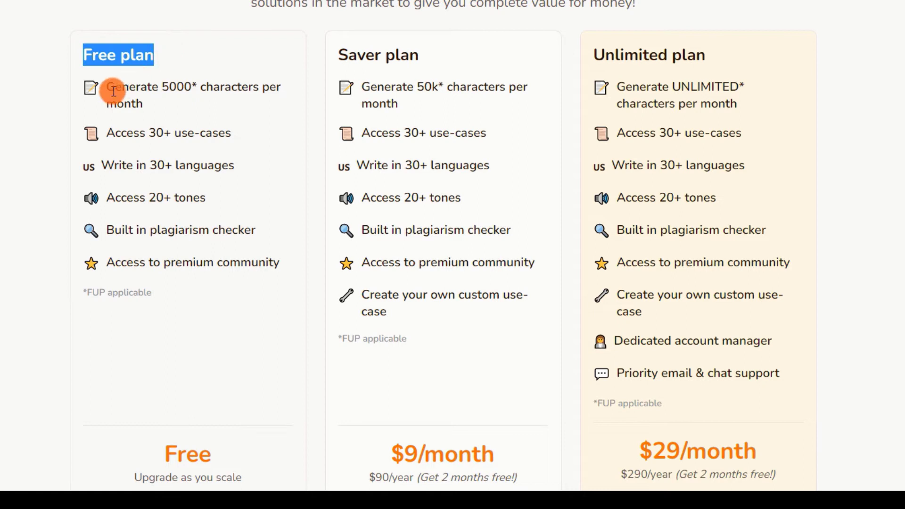
{"action": "left_click_drag", "start_coordinate": [104, 89], "coordinate": [169, 107]}
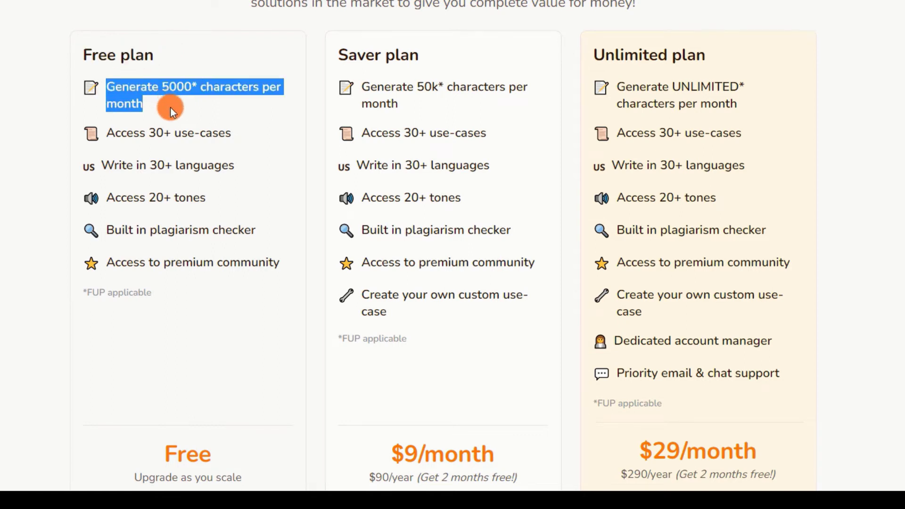
{"action": "left_click", "coordinate": [171, 107]}
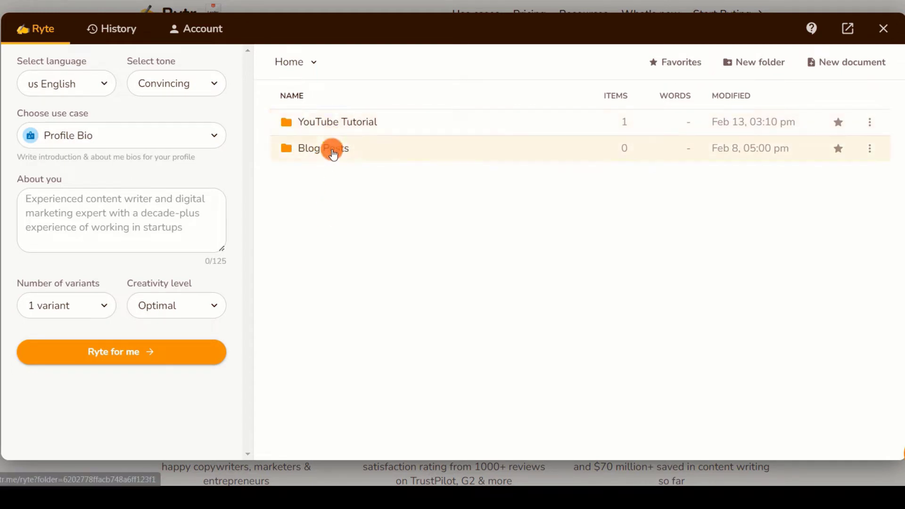
{"action": "left_click", "coordinate": [332, 123]}
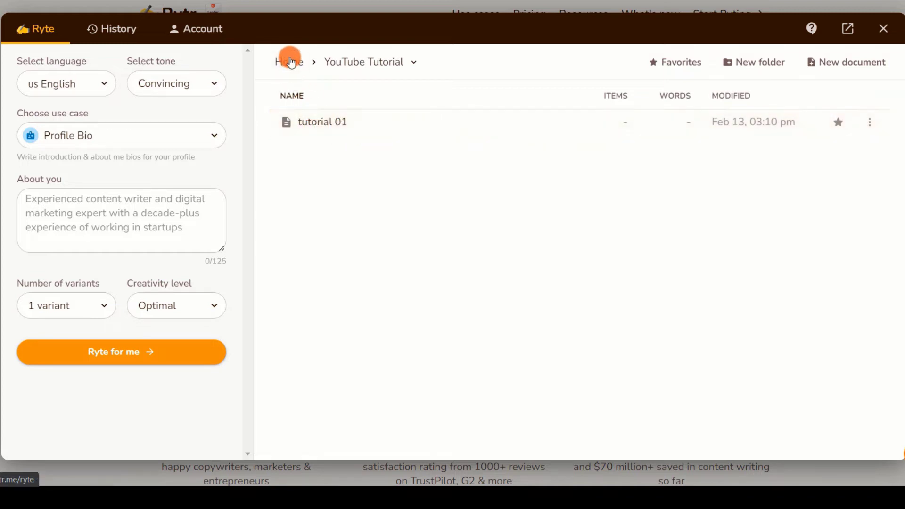
{"action": "left_click", "coordinate": [292, 62]}
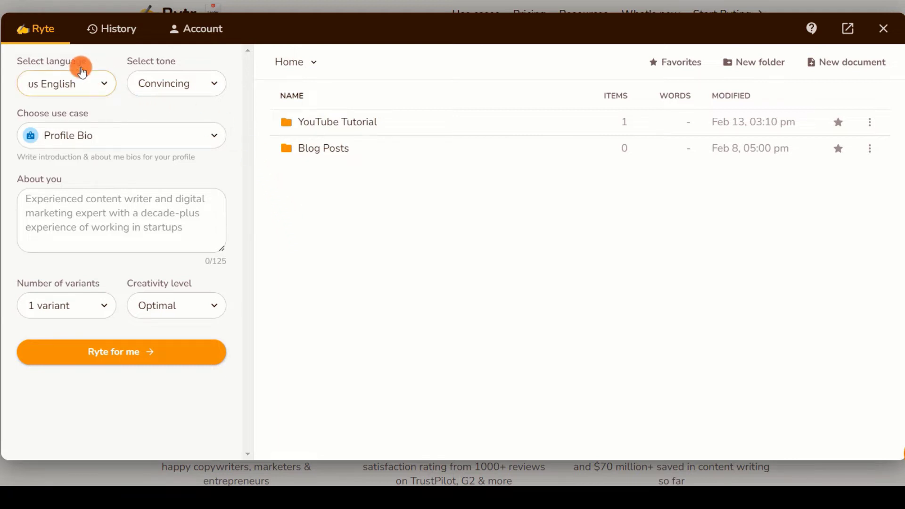
{"action": "left_click", "coordinate": [101, 84]}
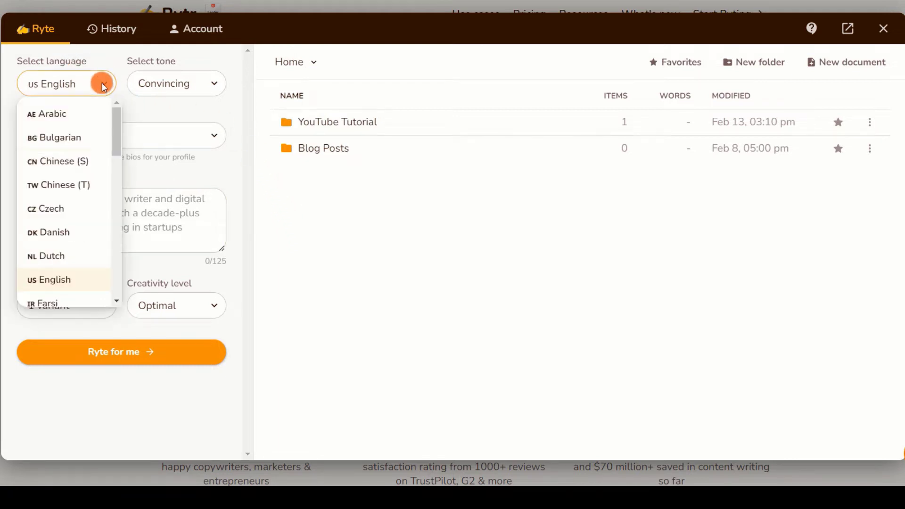
{"action": "scroll", "coordinate": [73, 175], "scroll_direction": "down", "scroll_amount": 12}
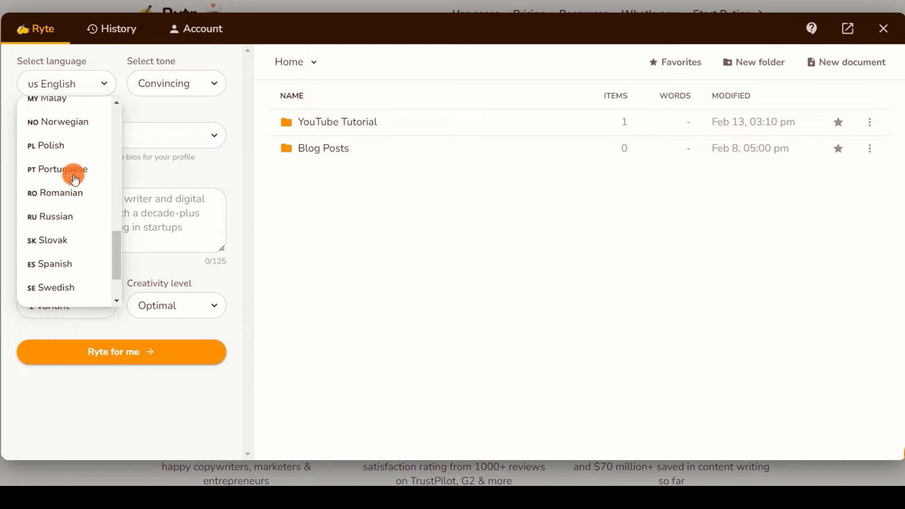
{"action": "scroll", "coordinate": [75, 222], "scroll_direction": "up", "scroll_amount": 12}
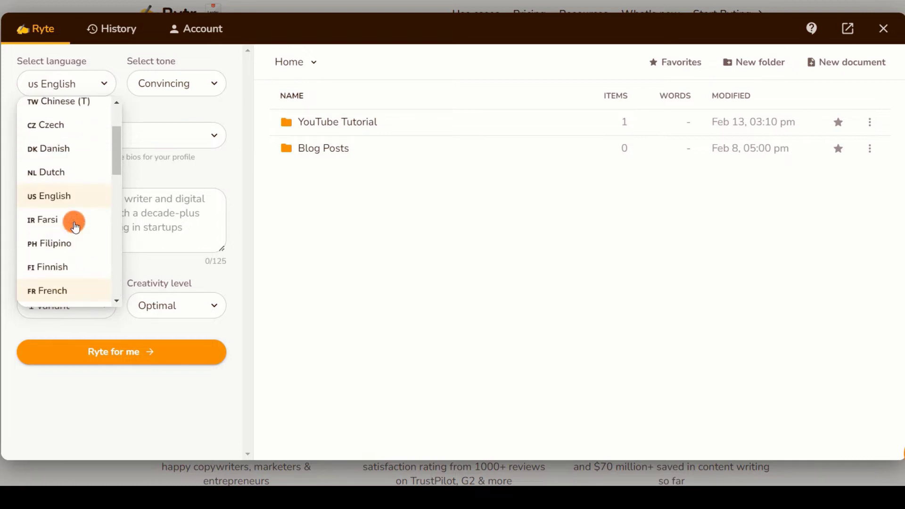
{"action": "left_click", "coordinate": [102, 85]}
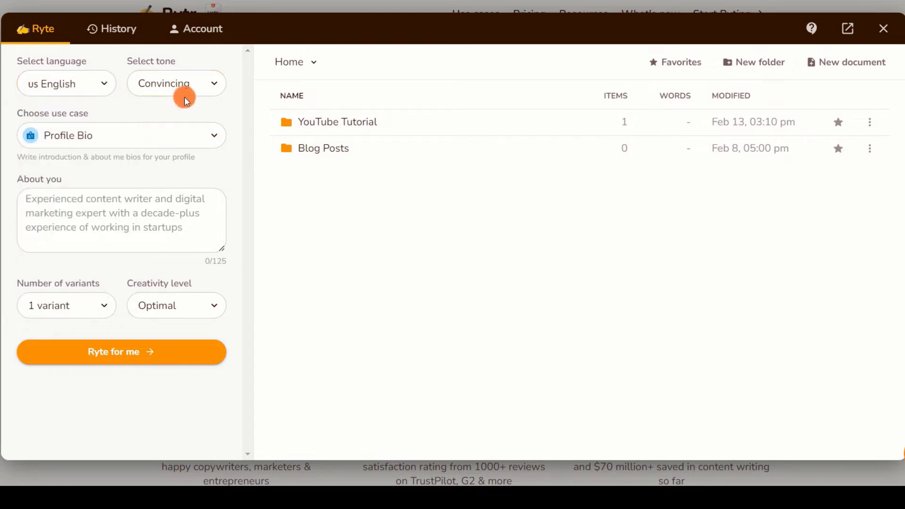
{"action": "left_click", "coordinate": [206, 89]}
{"action": "scroll", "coordinate": [191, 175], "scroll_direction": "down", "scroll_amount": 8}
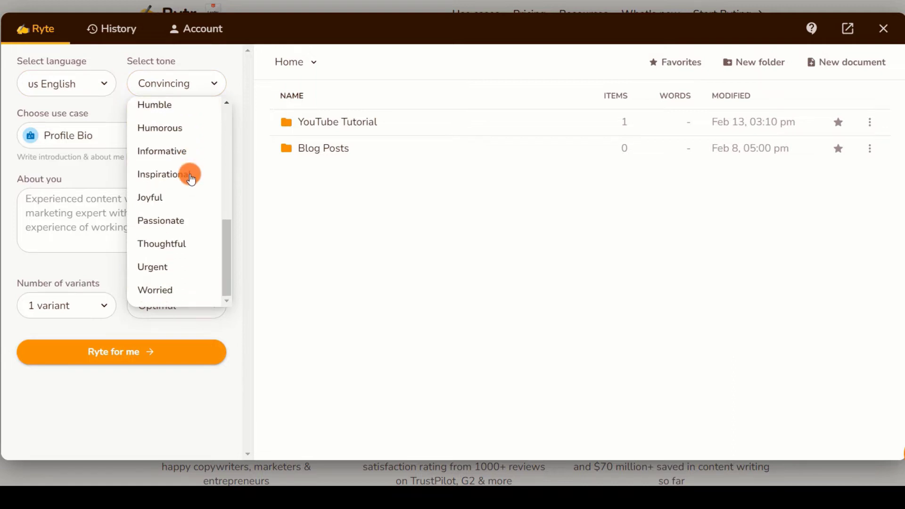
{"action": "scroll", "coordinate": [191, 178], "scroll_direction": "up", "scroll_amount": 8}
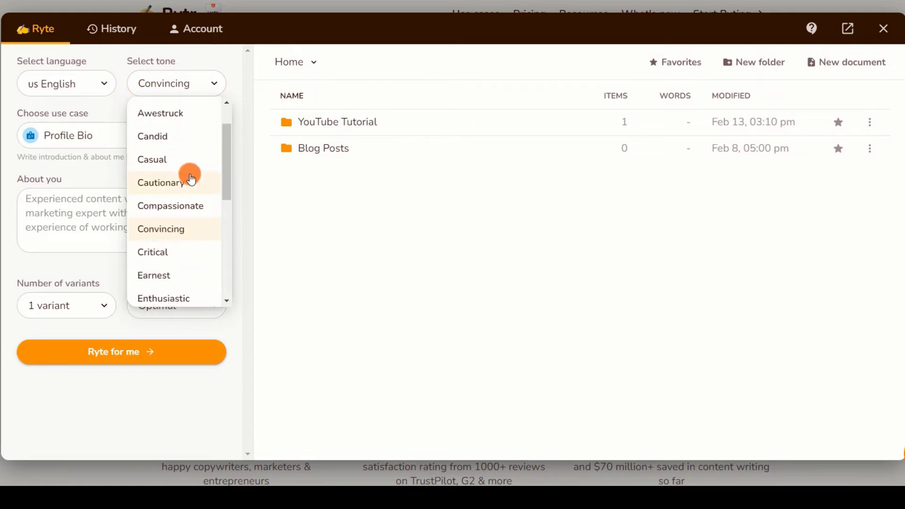
{"action": "left_click", "coordinate": [215, 81]}
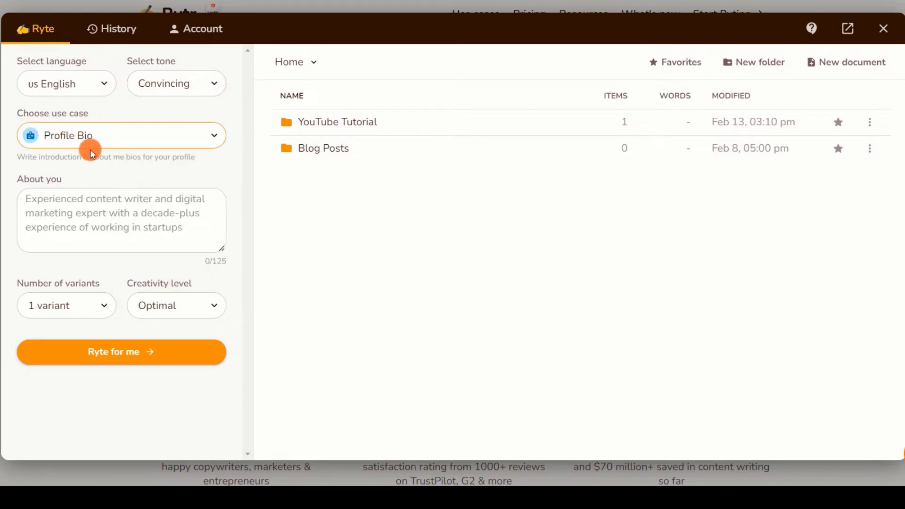
{"action": "left_click", "coordinate": [134, 137]}
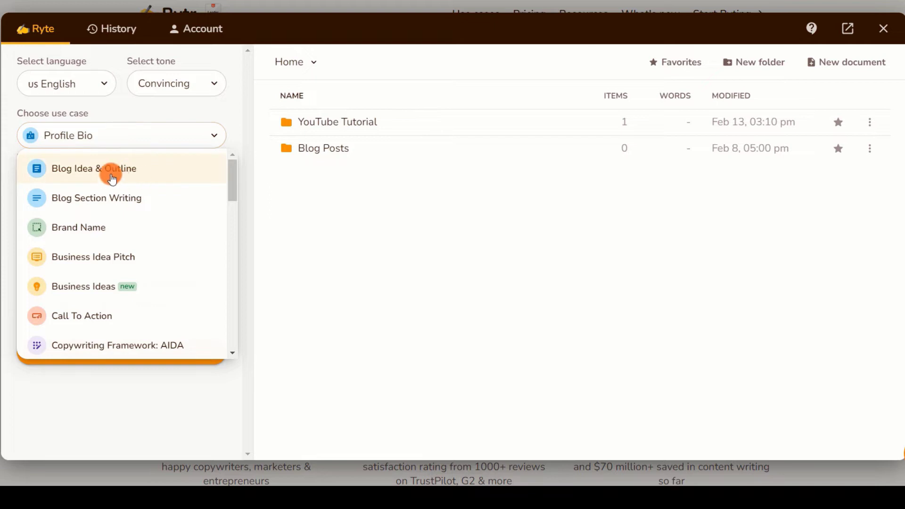
{"action": "scroll", "coordinate": [150, 199], "scroll_direction": "down", "scroll_amount": 3}
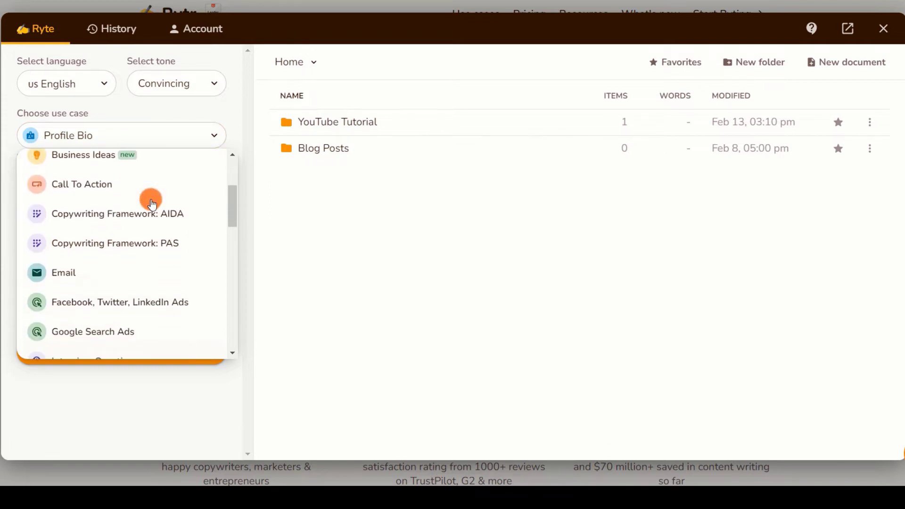
{"action": "scroll", "coordinate": [152, 217], "scroll_direction": "down", "scroll_amount": 2}
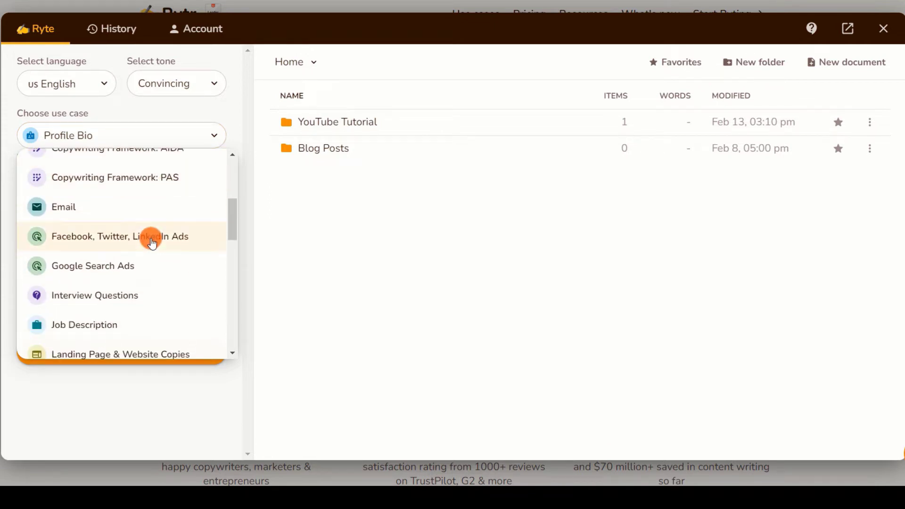
{"action": "scroll", "coordinate": [152, 243], "scroll_direction": "down", "scroll_amount": 5}
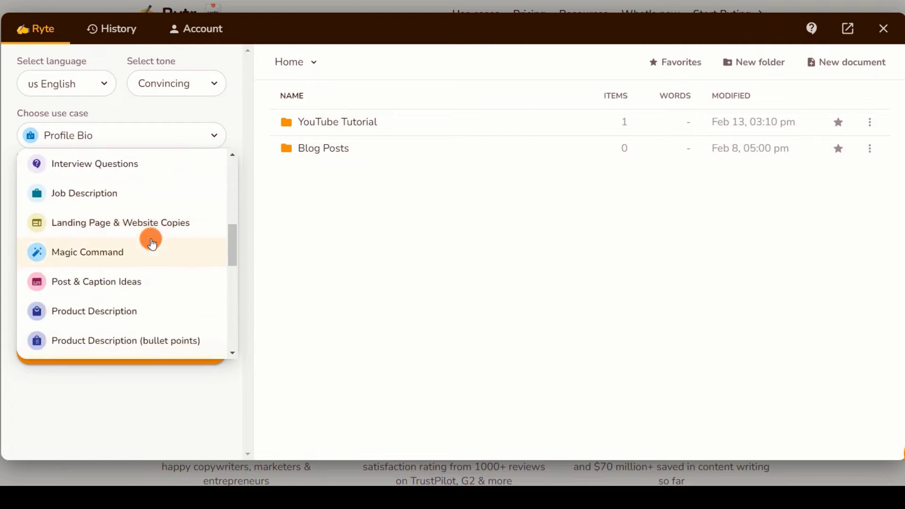
{"action": "scroll", "coordinate": [152, 243], "scroll_direction": "down", "scroll_amount": 5}
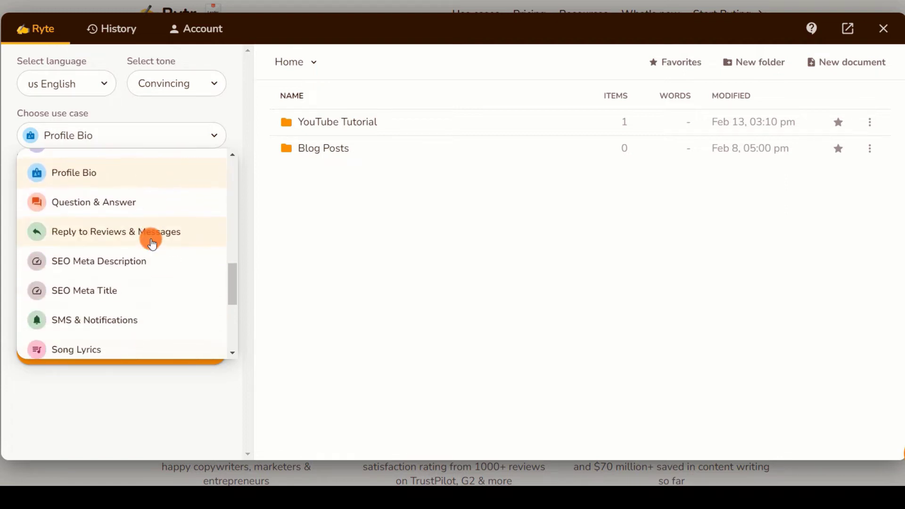
{"action": "scroll", "coordinate": [152, 243], "scroll_direction": "down", "scroll_amount": 6}
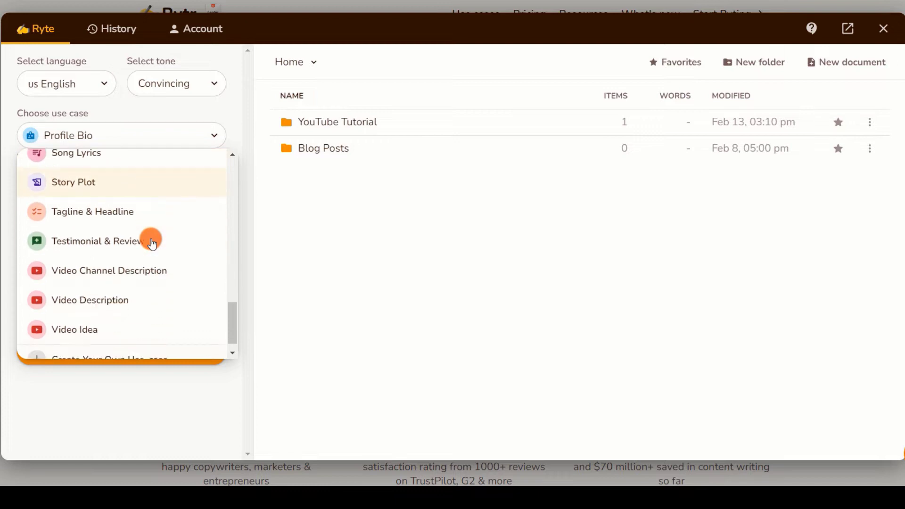
{"action": "scroll", "coordinate": [152, 243], "scroll_direction": "down", "scroll_amount": 1}
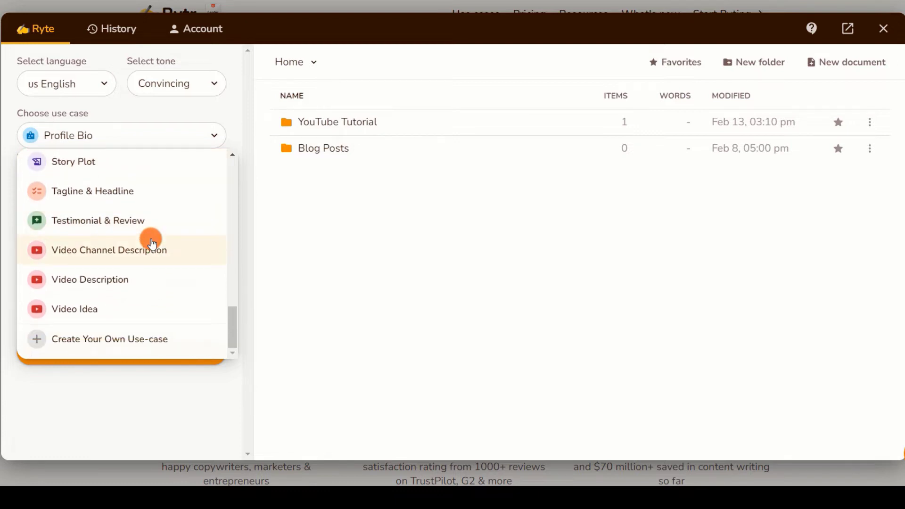
{"action": "scroll", "coordinate": [144, 313], "scroll_direction": "up", "scroll_amount": 20}
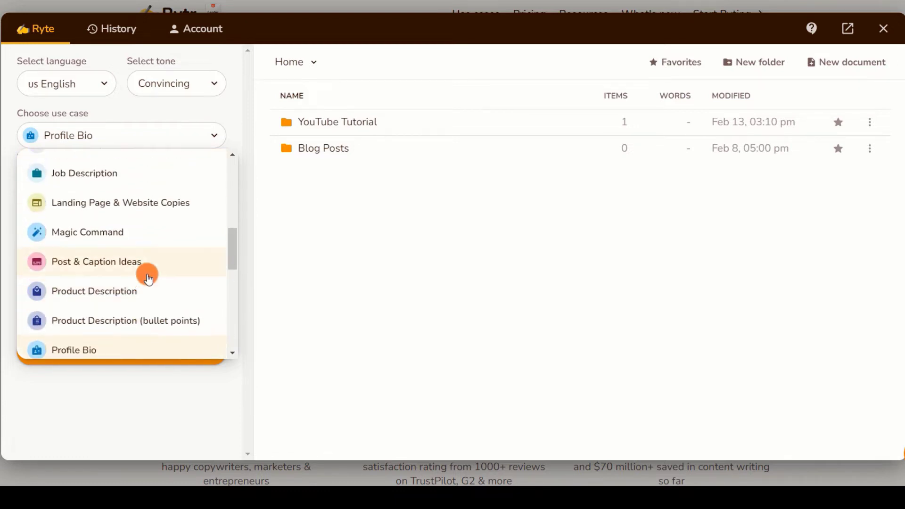
{"action": "scroll", "coordinate": [149, 265], "scroll_direction": "up", "scroll_amount": 2}
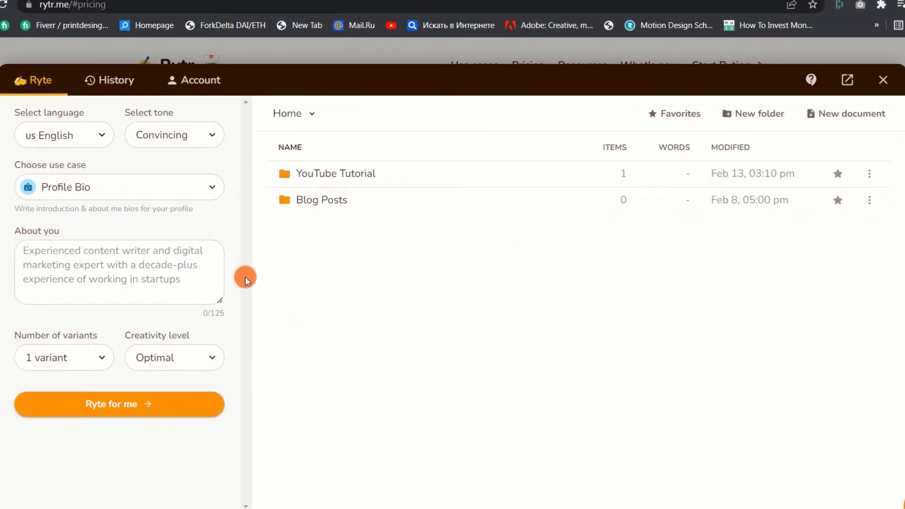
- Use the Blog Idea & Outline use case to generate an outline for 'investing in real estate'
{"action": "left_click", "coordinate": [209, 189]}
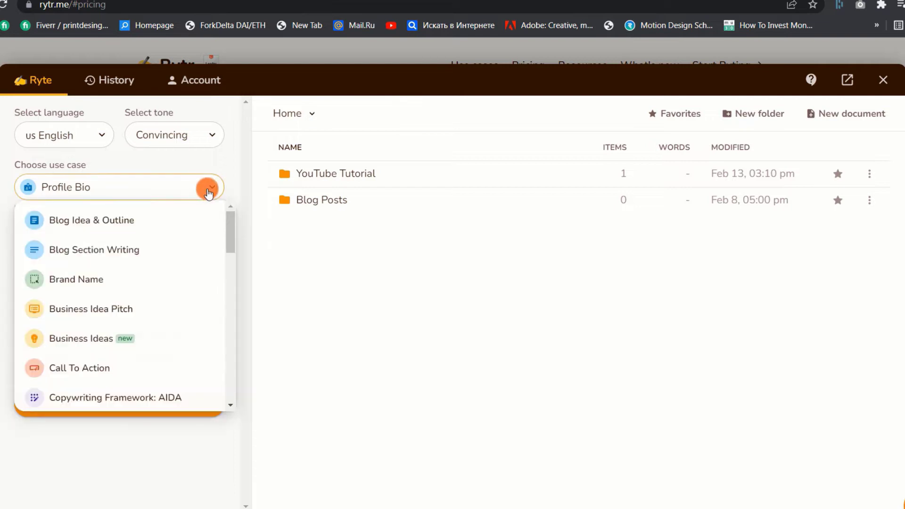
{"action": "left_click", "coordinate": [137, 224]}
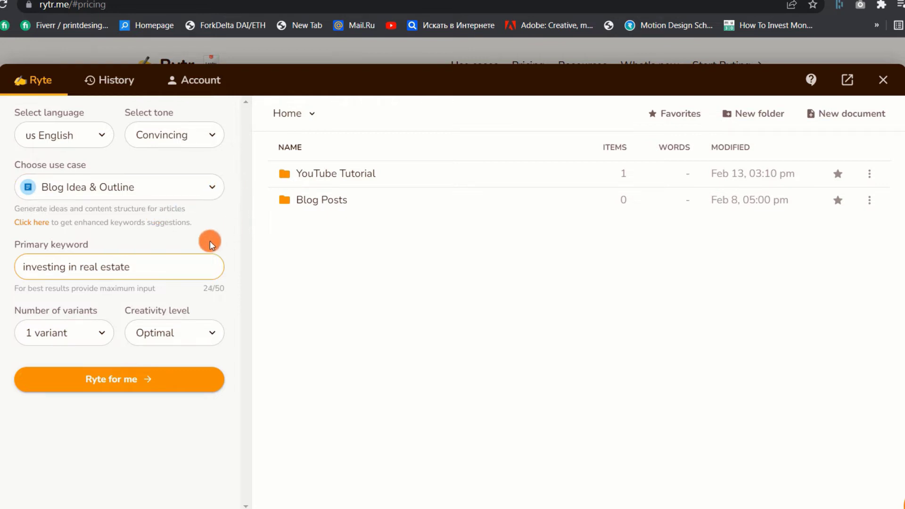
{"action": "left_click", "coordinate": [118, 376]}
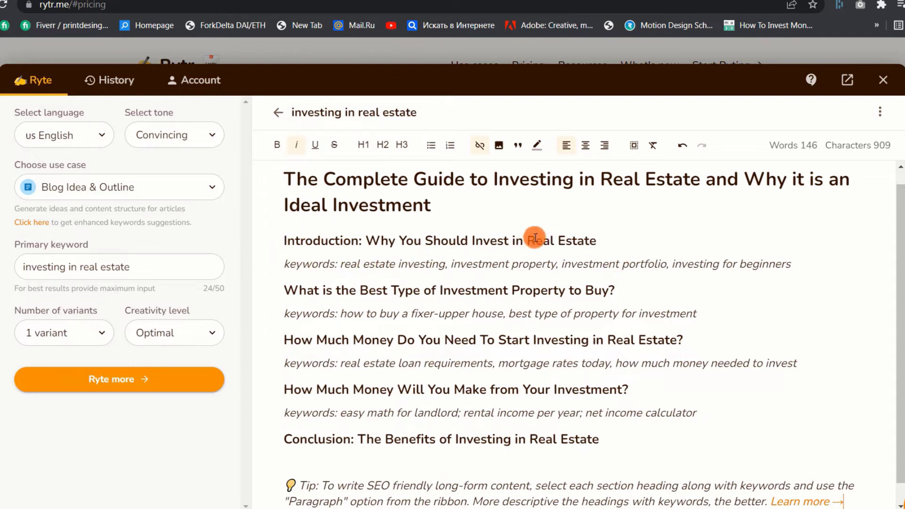
- Generate a Paragraph for each of the Introduction, best property type and How Much Money headings
{"action": "left_click_drag", "start_coordinate": [799, 263], "coordinate": [270, 243]}
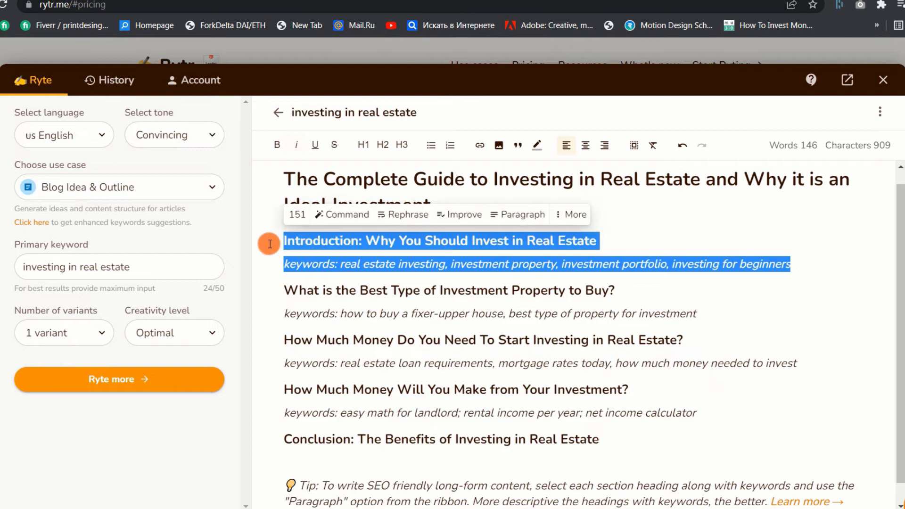
{"action": "left_click", "coordinate": [519, 222]}
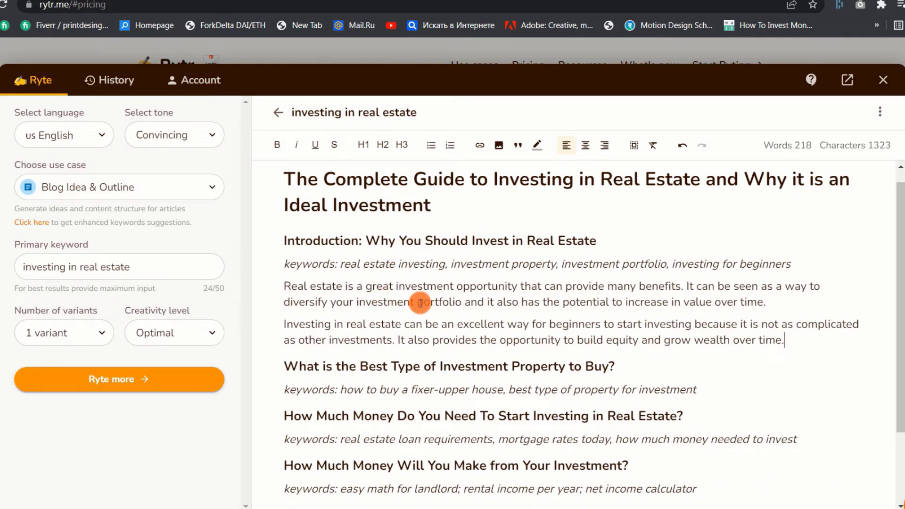
{"action": "left_click_drag", "start_coordinate": [706, 390], "coordinate": [284, 366]}
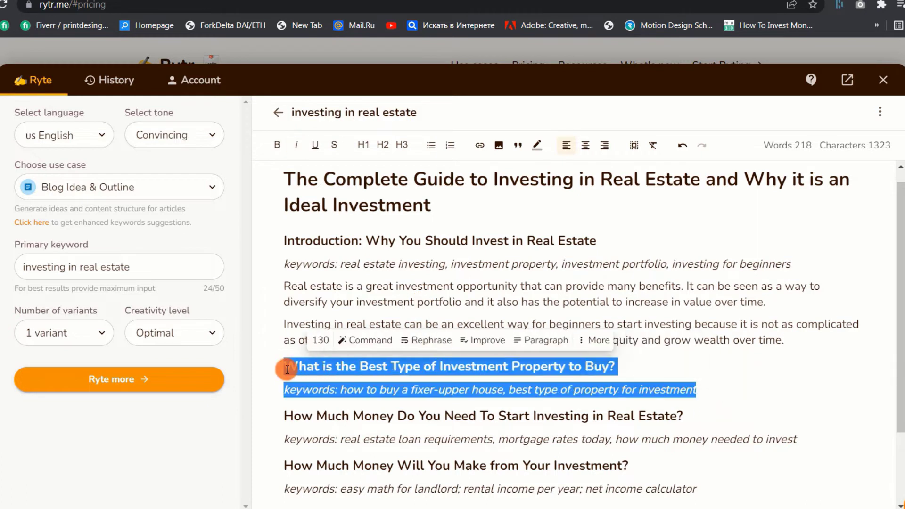
{"action": "left_click", "coordinate": [518, 340]}
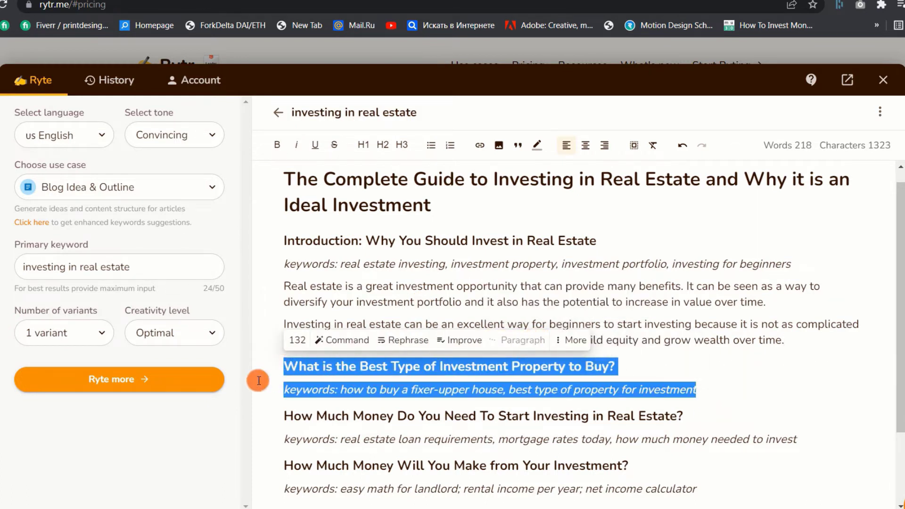
{"action": "scroll", "coordinate": [522, 303], "scroll_direction": "down", "scroll_amount": 3}
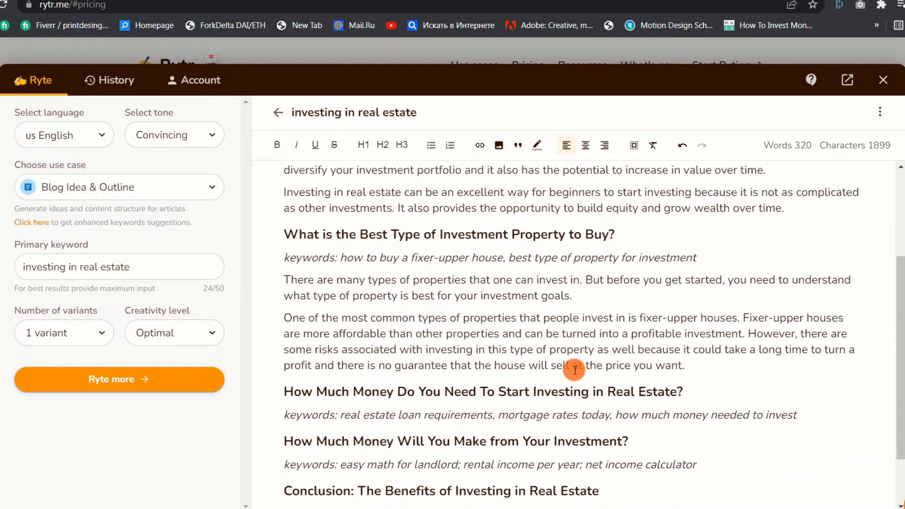
{"action": "scroll", "coordinate": [564, 280], "scroll_direction": "up", "scroll_amount": 3}
{"action": "scroll", "coordinate": [551, 336], "scroll_direction": "down", "scroll_amount": 4}
{"action": "left_click_drag", "start_coordinate": [802, 350], "coordinate": [275, 321]}
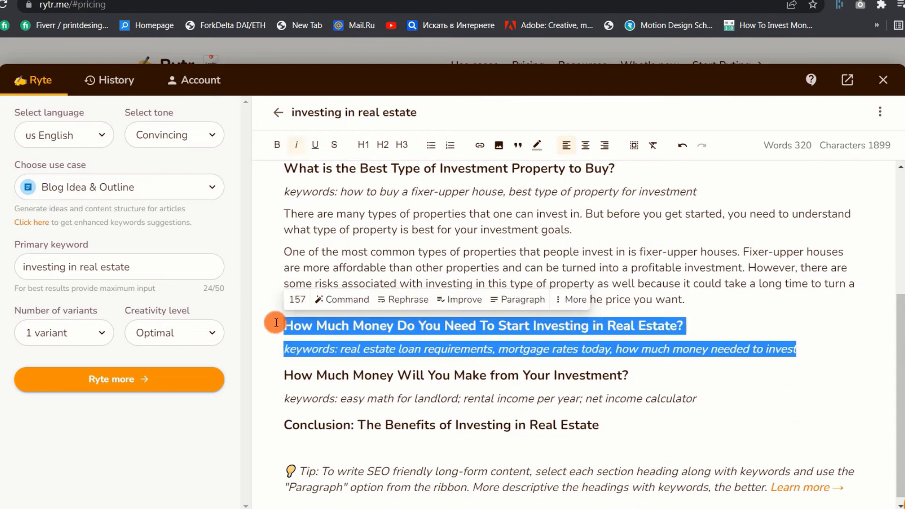
{"action": "left_click", "coordinate": [527, 306]}
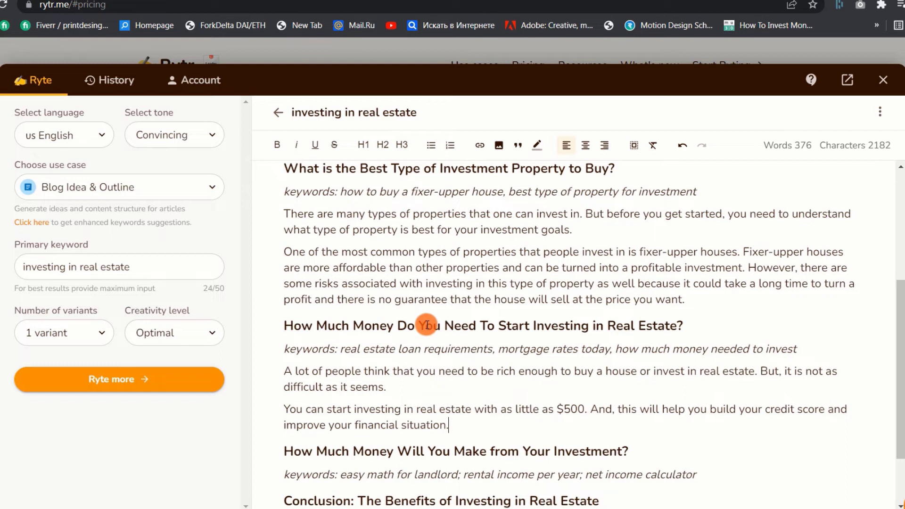
{"action": "scroll", "coordinate": [439, 391], "scroll_direction": "up", "scroll_amount": 5}
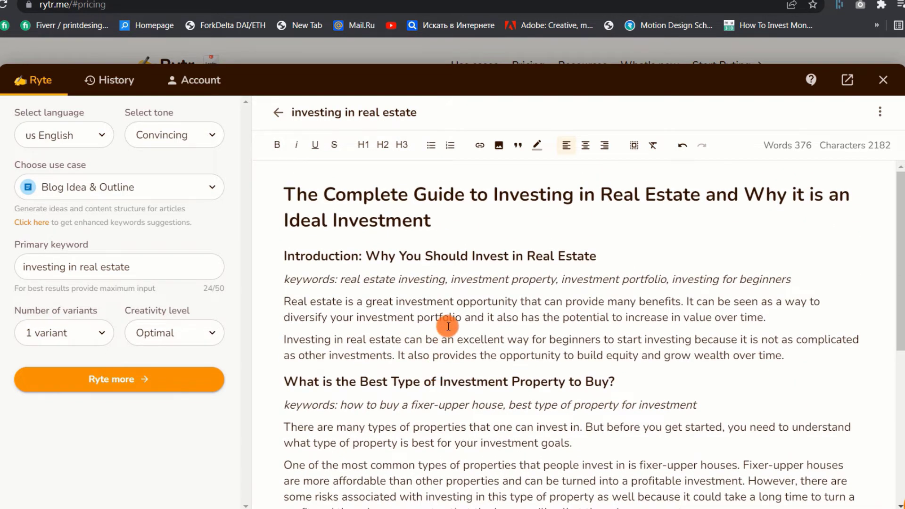
- Choose Blog Section Writing with section topic 'real estate crowdfund' and section keyword 'crowdfunding'
{"action": "scroll", "coordinate": [448, 326], "scroll_direction": "down", "scroll_amount": 1}
{"action": "left_click", "coordinate": [157, 194]}
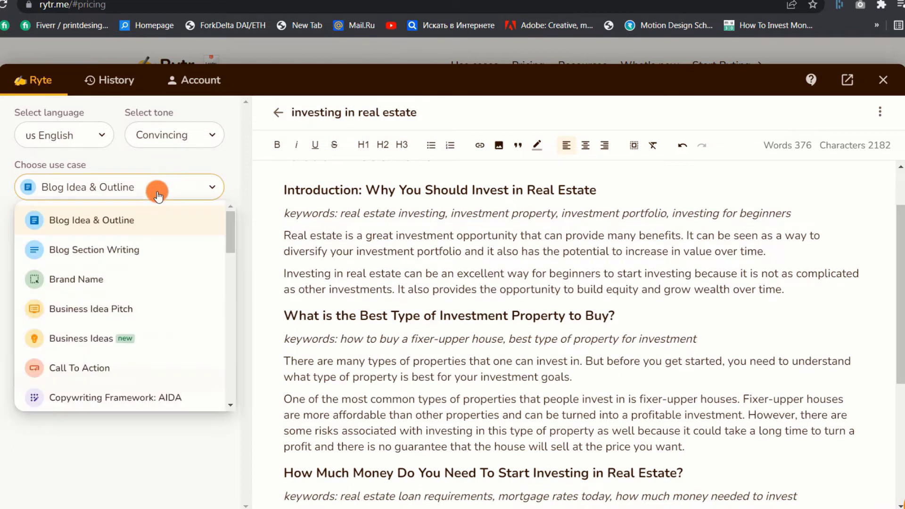
{"action": "left_click", "coordinate": [117, 251]}
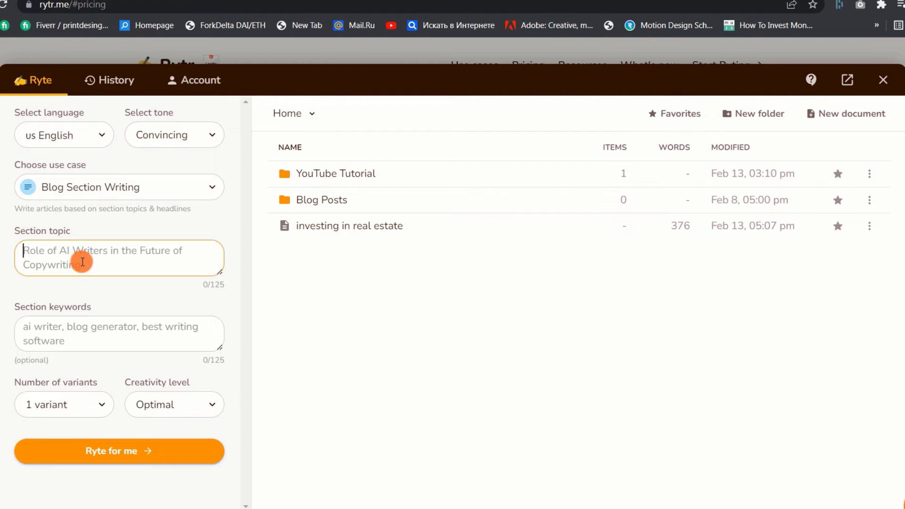
{"action": "type", "text": "rea"}
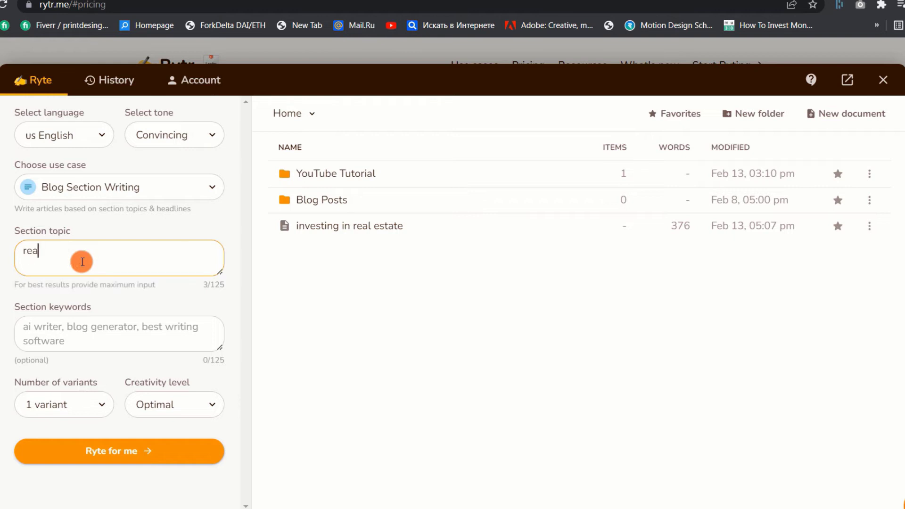
{"action": "type", "text": "l estate crowdfunding"}
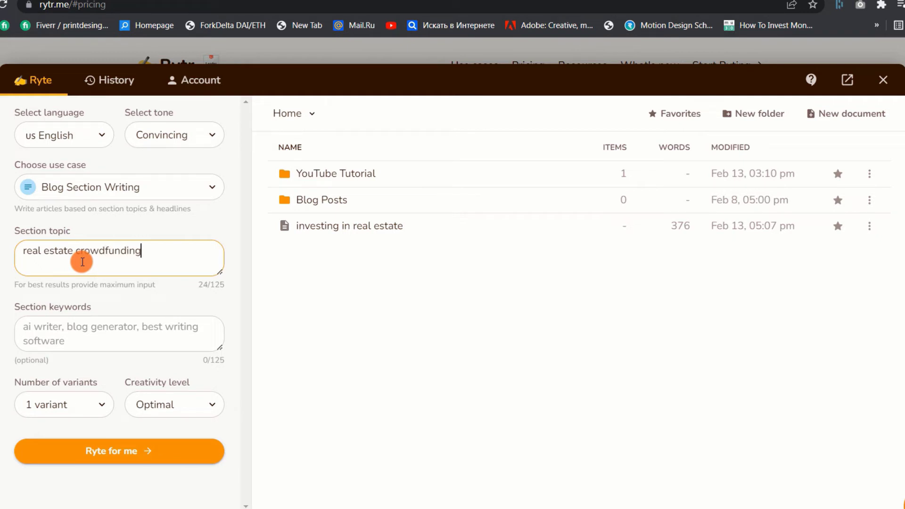
{"action": "left_click", "coordinate": [103, 331]}
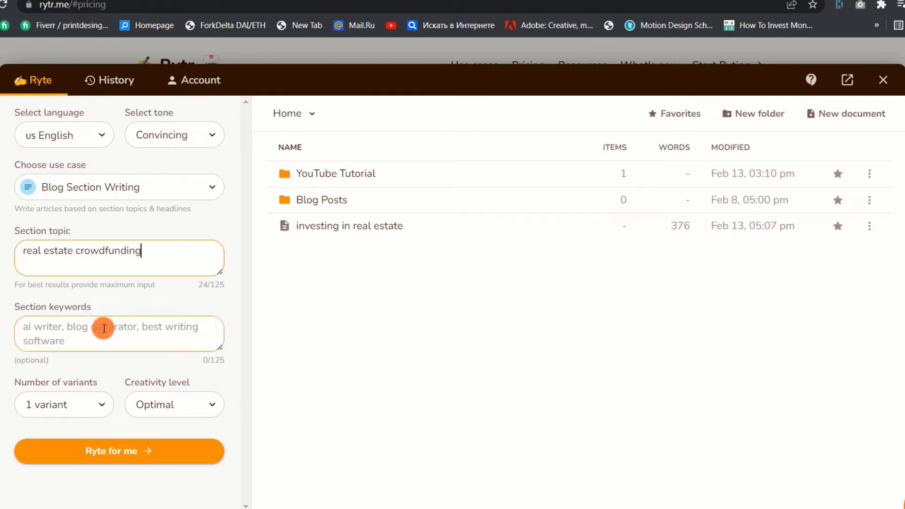
{"action": "type", "text": "crowdf"}
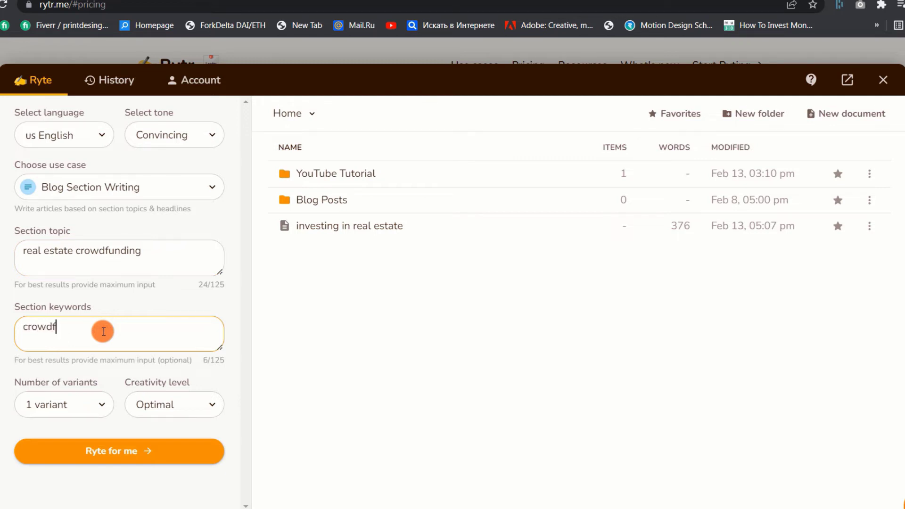
{"action": "type", "text": "unding"}
{"action": "left_click", "coordinate": [147, 459]}
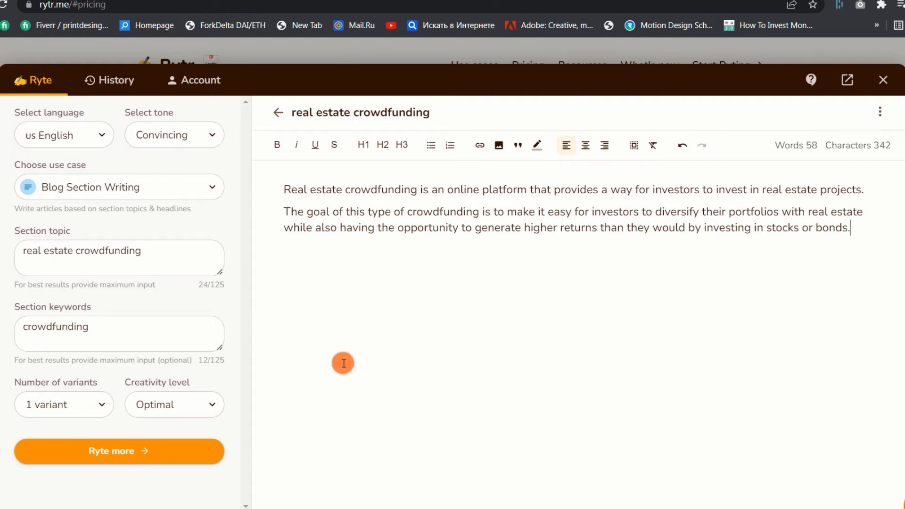
{"action": "left_click", "coordinate": [142, 452]}
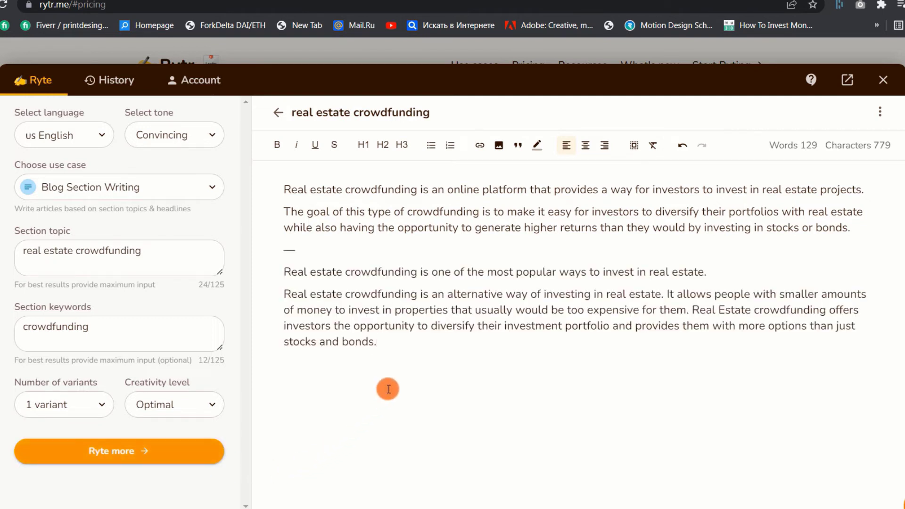
{"action": "left_click", "coordinate": [216, 458]}
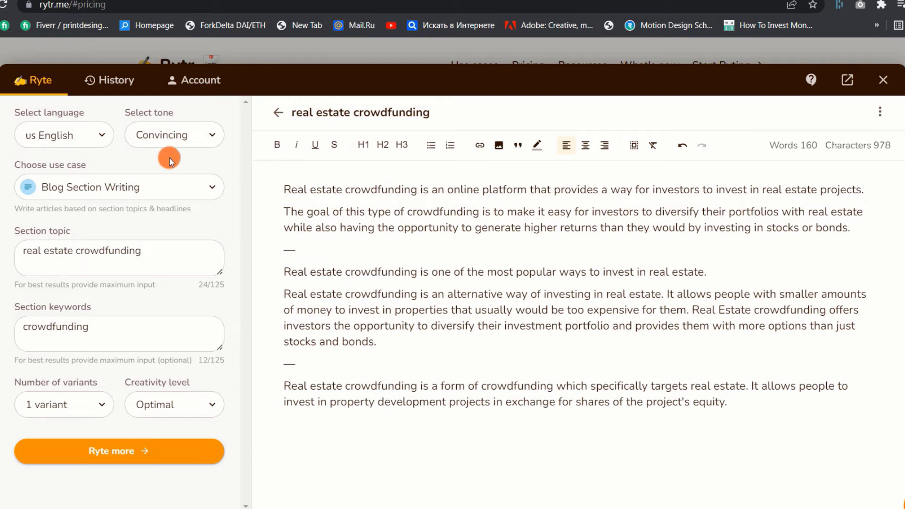
- Switch the use case to Email with key points 'Welcome to ProSEOTools' and 'A pleace where you will learn basic SEO'
{"action": "left_click", "coordinate": [166, 191]}
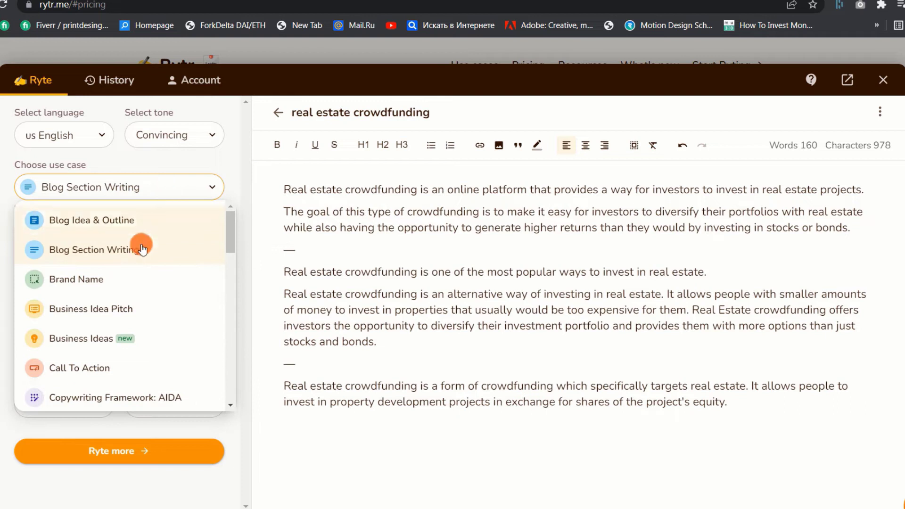
{"action": "scroll", "coordinate": [142, 259], "scroll_direction": "down", "scroll_amount": 3}
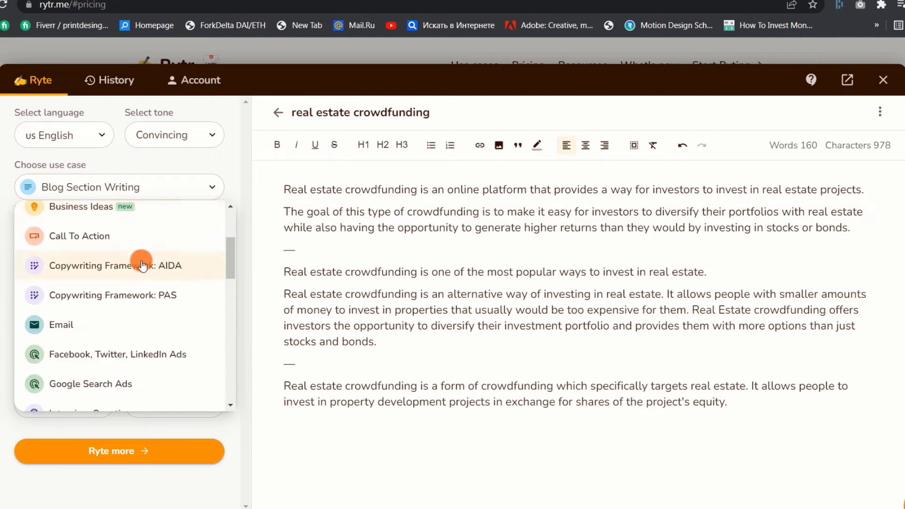
{"action": "left_click", "coordinate": [84, 325]}
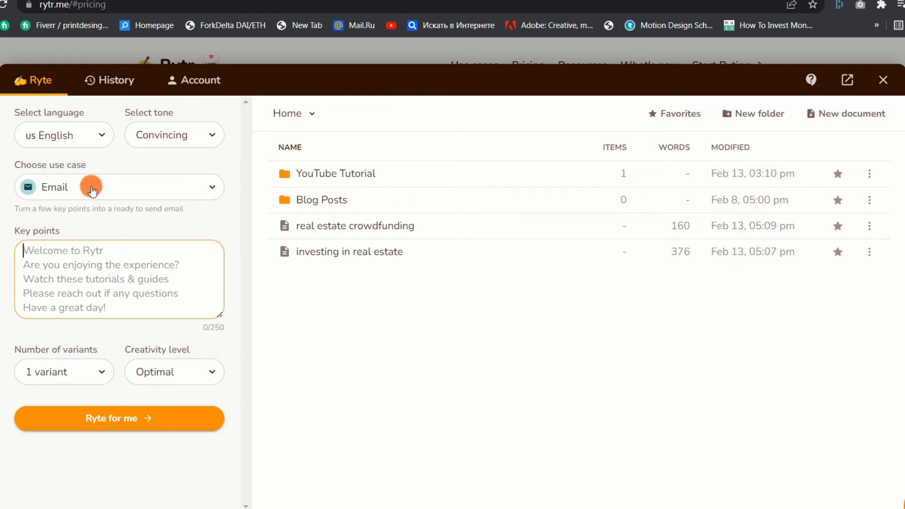
{"action": "left_click", "coordinate": [83, 243]}
{"action": "type", "text": "W"}
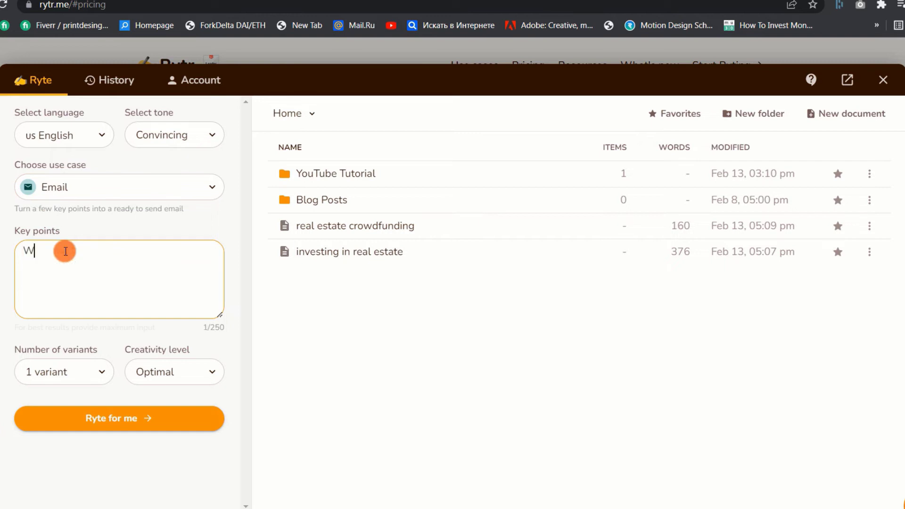
{"action": "type", "text": "elcome to ProSEOTools"}
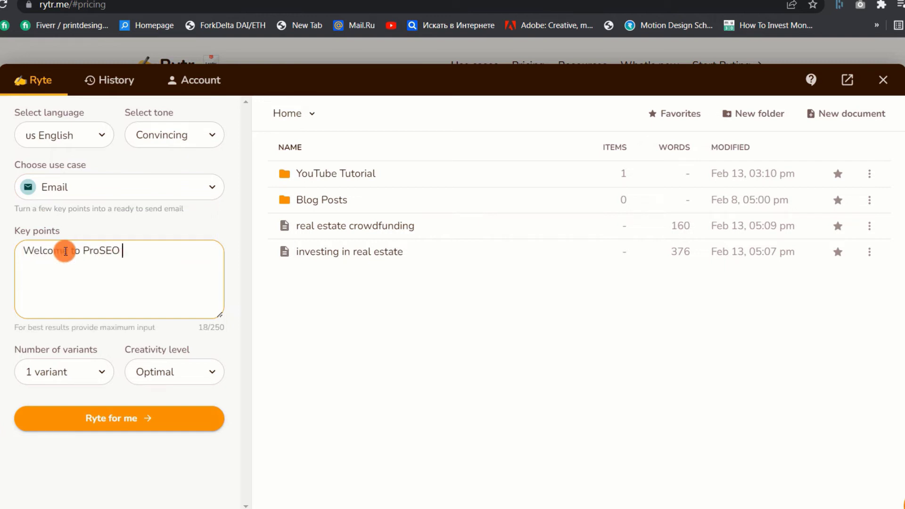
{"action": "key", "text": "Return"}
{"action": "key", "text": "Return"}
{"action": "type", "text": "A pleace w"}
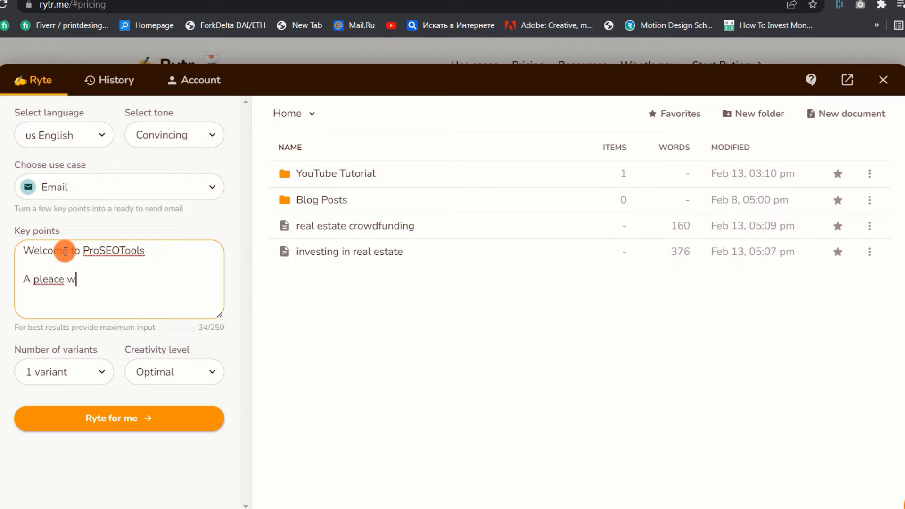
{"action": "type", "text": "here you will learn ba"}
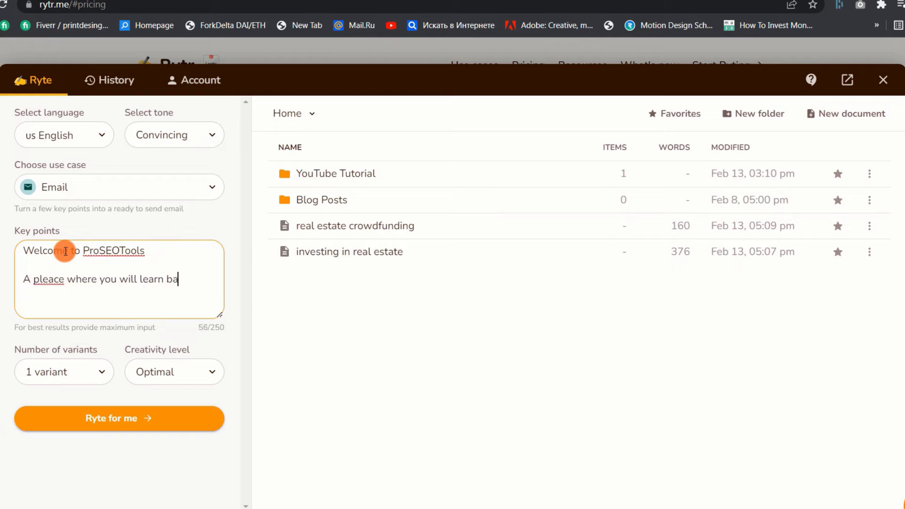
{"action": "type", "text": "sic SEO"}
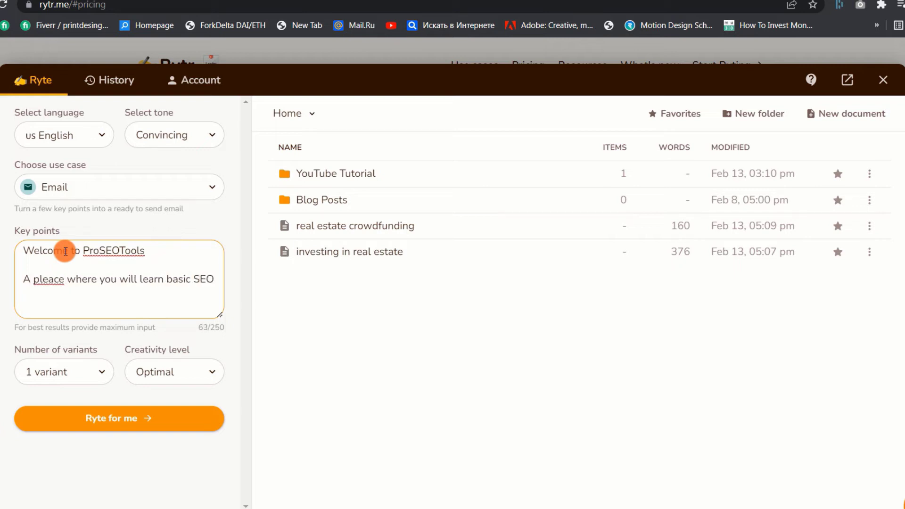
- Correct 'pleace' to 'place' and generate two welcome email variants
{"action": "left_click", "coordinate": [53, 280]}
{"action": "key", "text": "BackSpace"}
{"action": "left_click", "coordinate": [149, 424]}
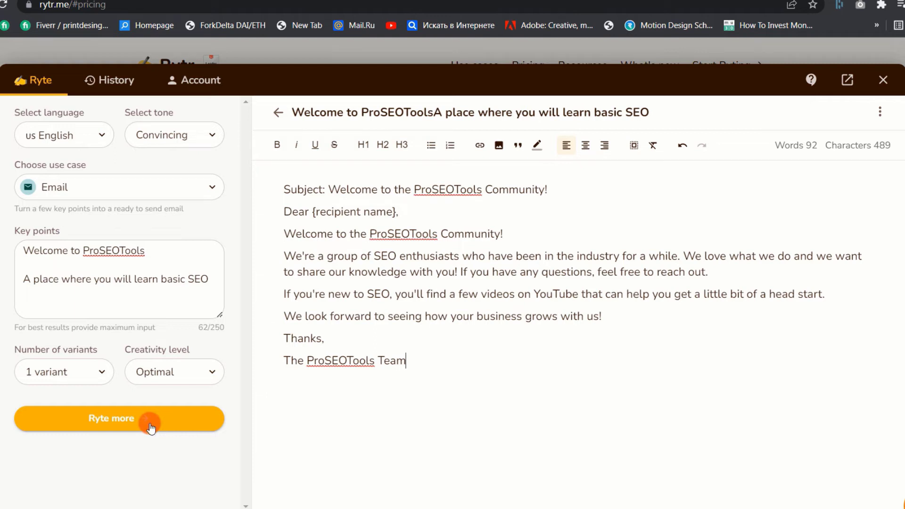
{"action": "left_click", "coordinate": [150, 428]}
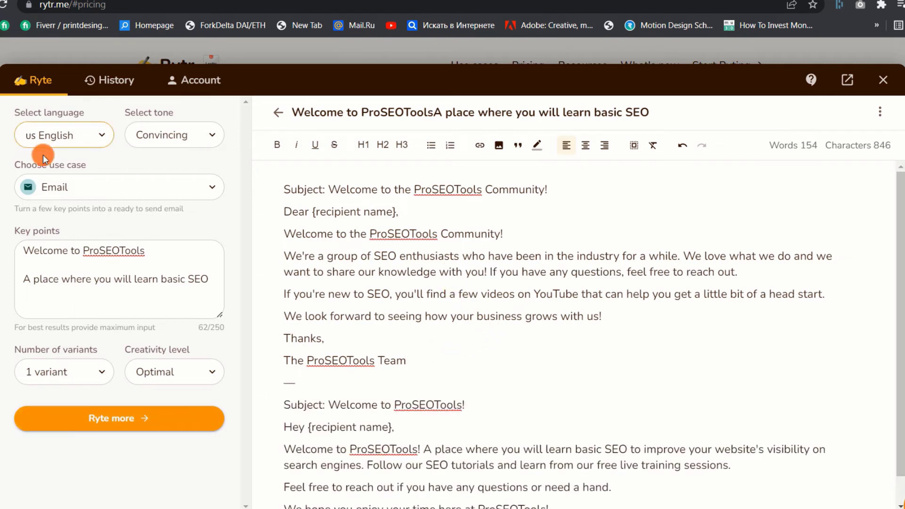
- Choose Landing Page & Website Copies for website 'proseotools', described as 'learn about SEO'
{"action": "left_click", "coordinate": [165, 188]}
{"action": "scroll", "coordinate": [151, 298], "scroll_direction": "down", "scroll_amount": 2}
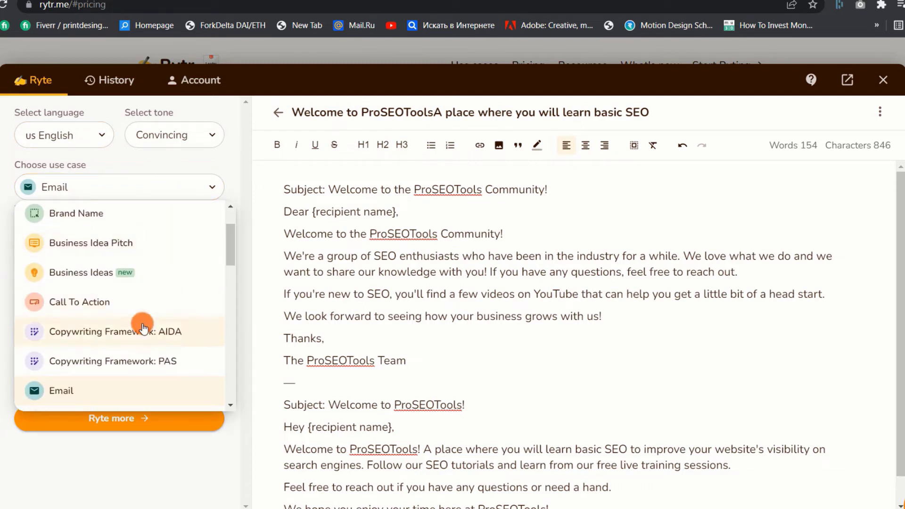
{"action": "scroll", "coordinate": [142, 326], "scroll_direction": "down", "scroll_amount": 3}
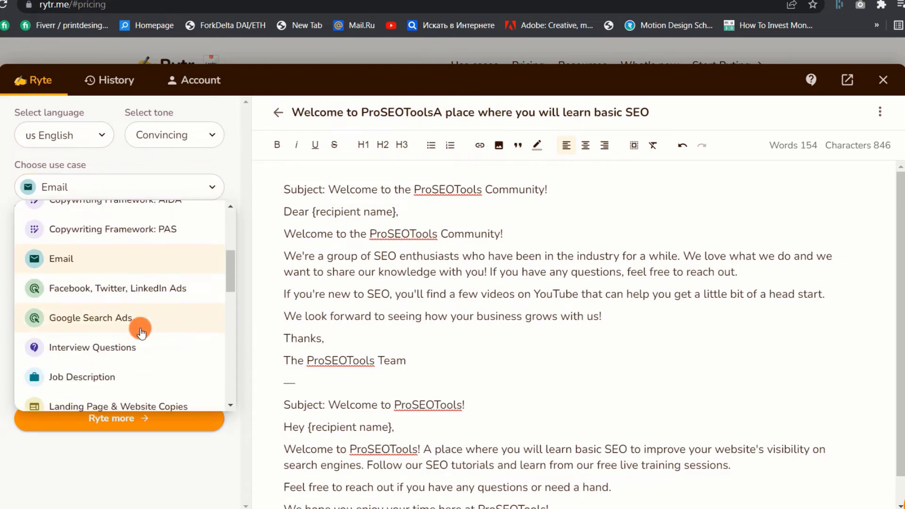
{"action": "scroll", "coordinate": [140, 330], "scroll_direction": "down", "scroll_amount": 2}
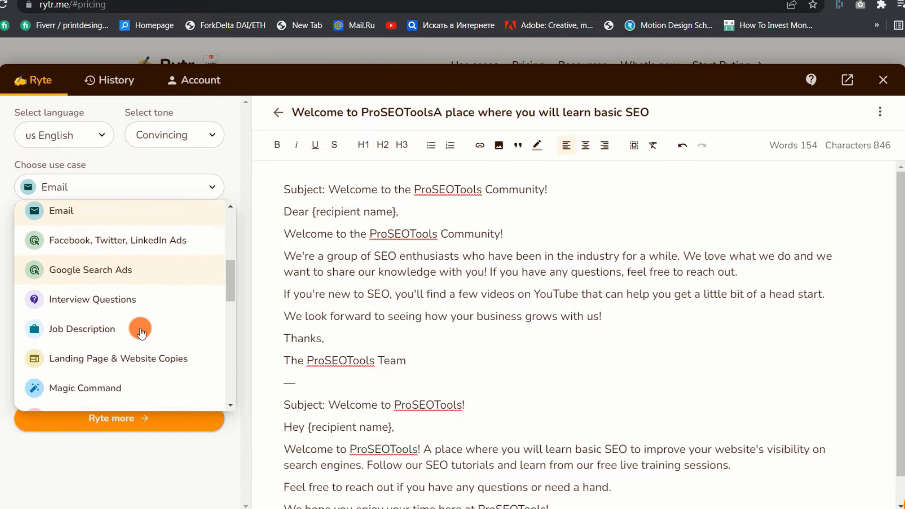
{"action": "left_click", "coordinate": [115, 346]}
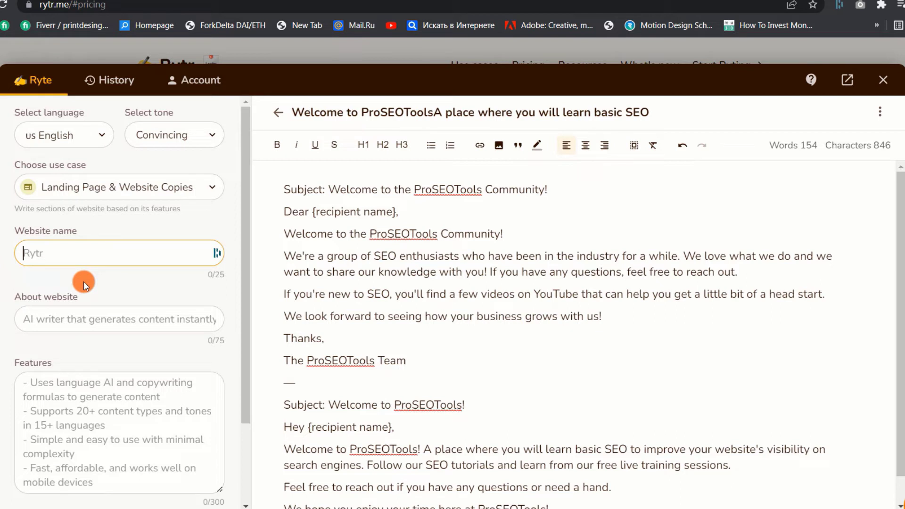
{"action": "type", "text": "proseo"}
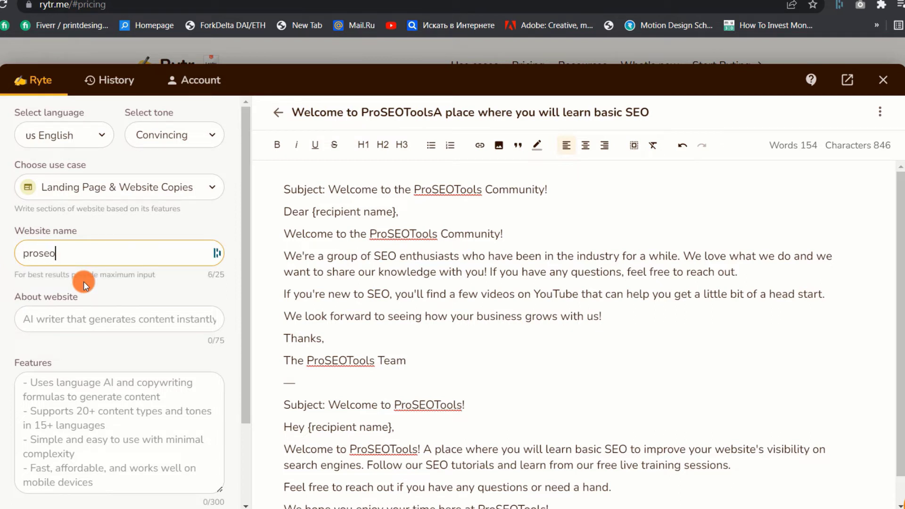
{"action": "type", "text": "tools"}
{"action": "left_click", "coordinate": [83, 319]}
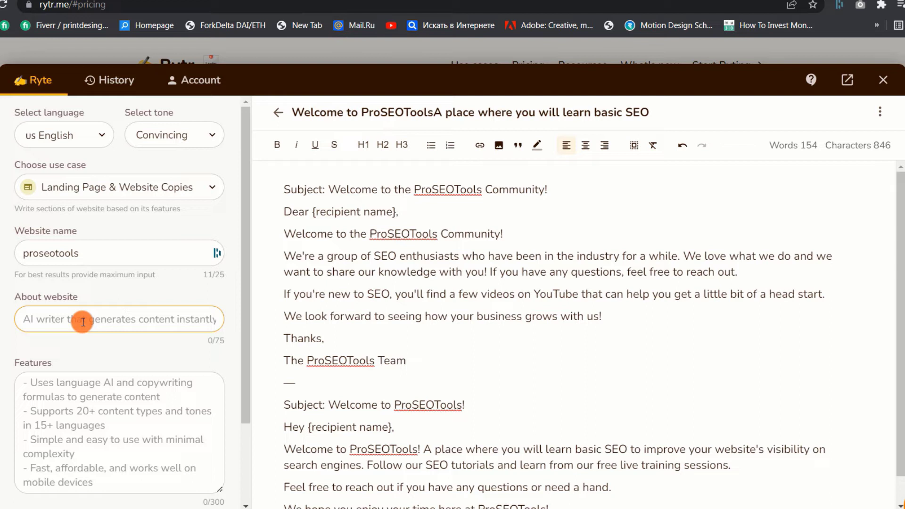
{"action": "type", "text": "learn abo"}
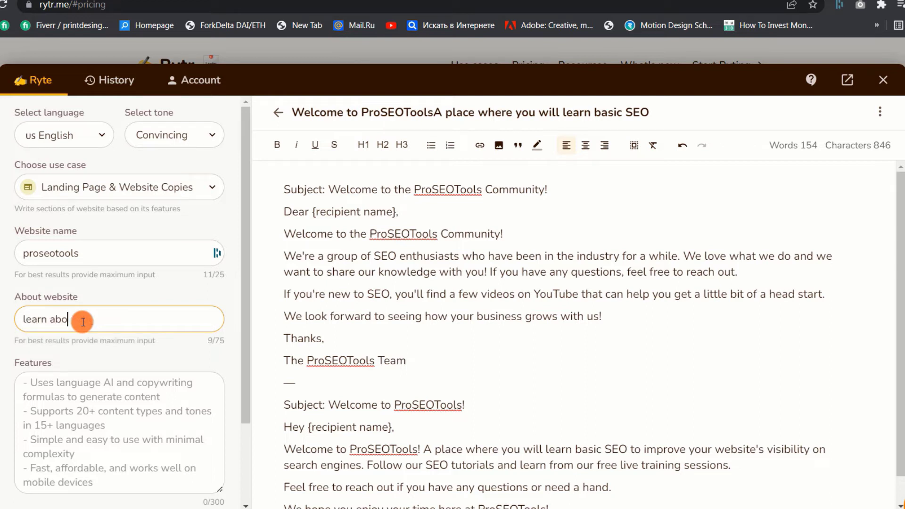
{"action": "type", "text": "ut SEO"}
- Add the feature 'Learn the basic of SEO' and generate the landing page copy
{"action": "left_click", "coordinate": [102, 383]}
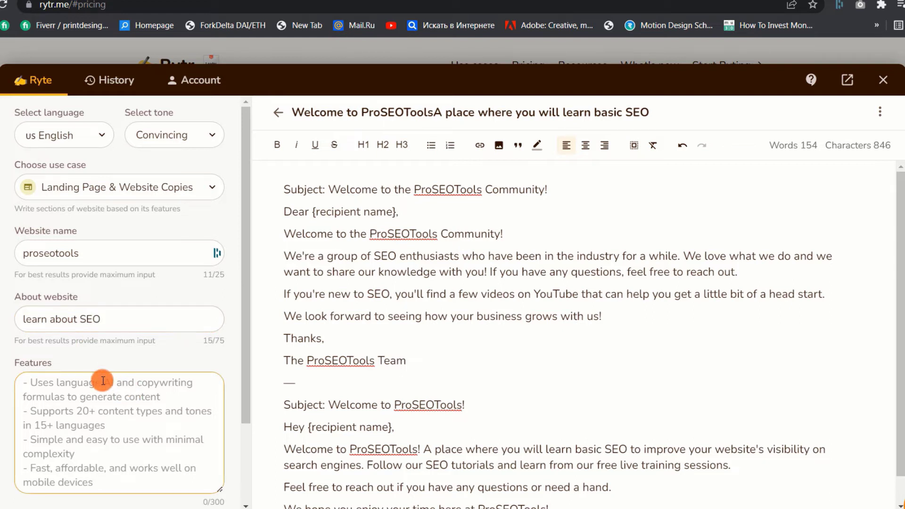
{"action": "type", "text": "Learn "}
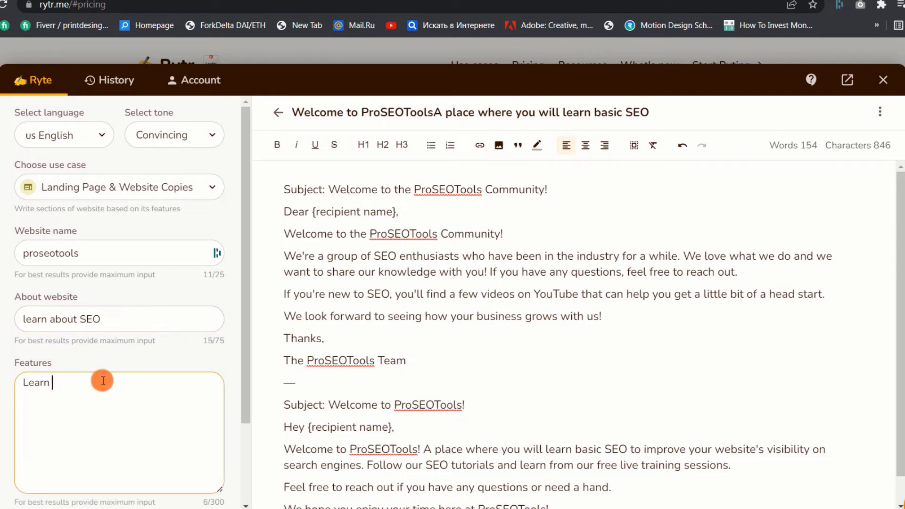
{"action": "type", "text": "the basic of SEO"}
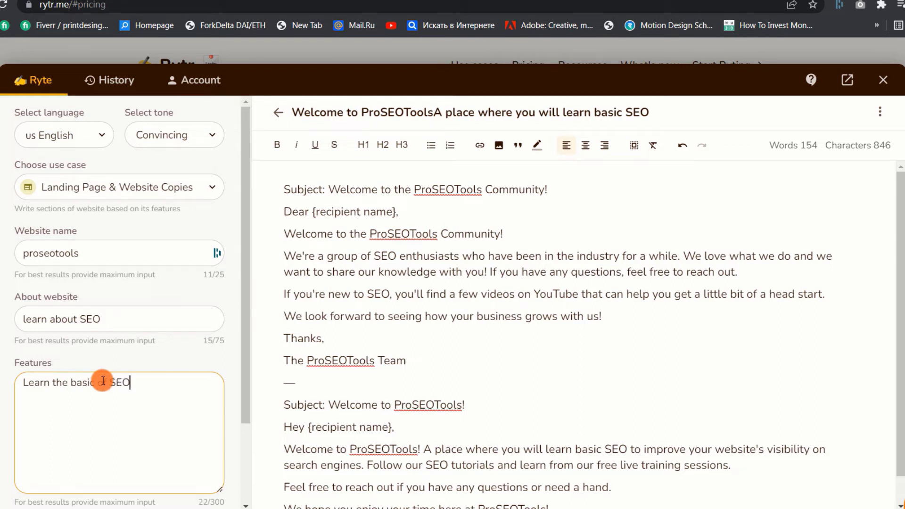
{"action": "scroll", "coordinate": [204, 365], "scroll_direction": "down", "scroll_amount": 2}
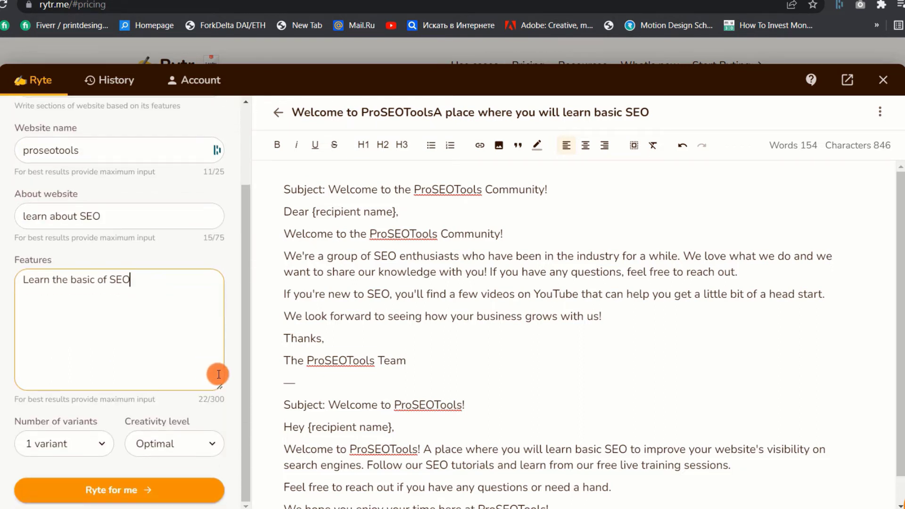
{"action": "left_click", "coordinate": [122, 492]}
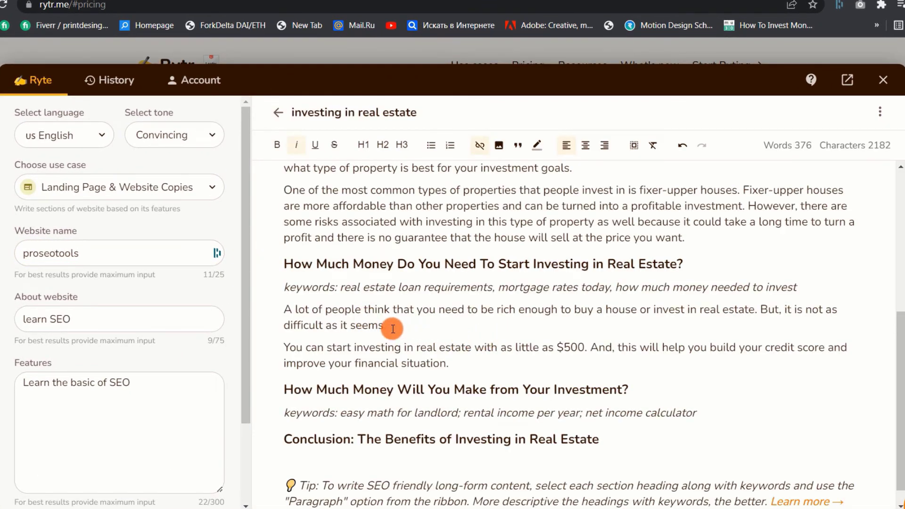
- Lengthen the paragraph about needing to be rich with the AI expand option
{"action": "left_click_drag", "start_coordinate": [387, 326], "coordinate": [280, 310]}
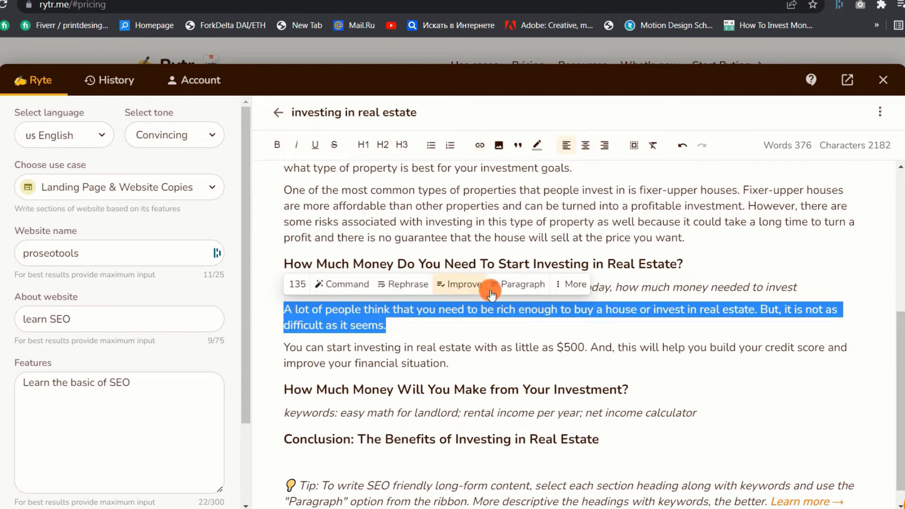
{"action": "left_click", "coordinate": [561, 286]}
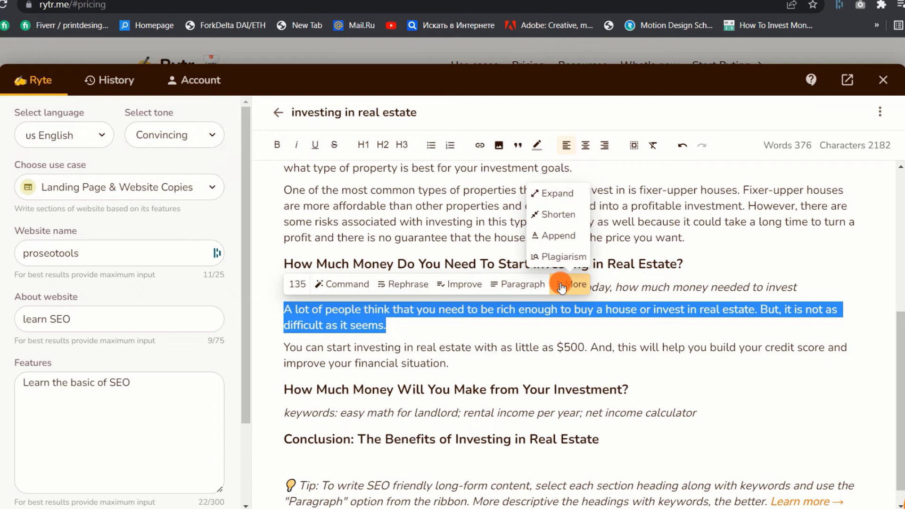
{"action": "left_click", "coordinate": [580, 196]}
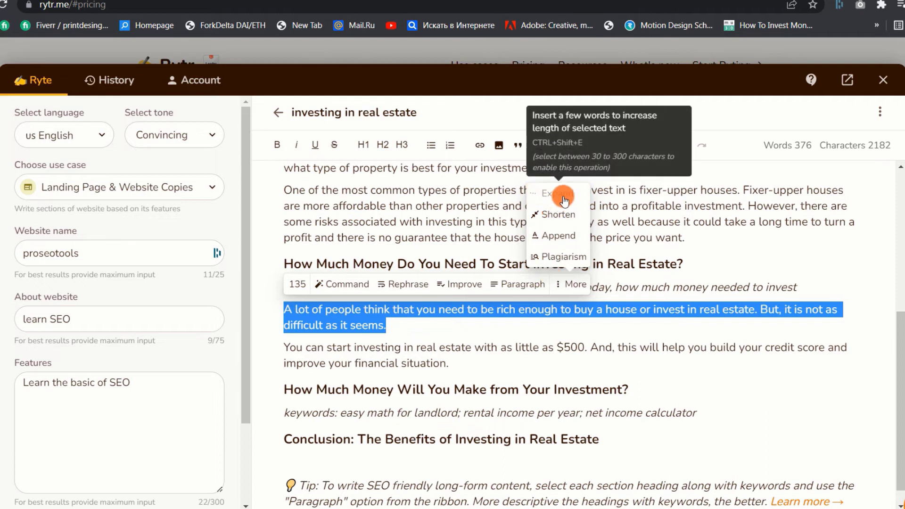
- Append a few AI-written words to the end of the revised paragraph
{"action": "triple_click", "coordinate": [478, 327]}
{"action": "left_click", "coordinate": [571, 284]}
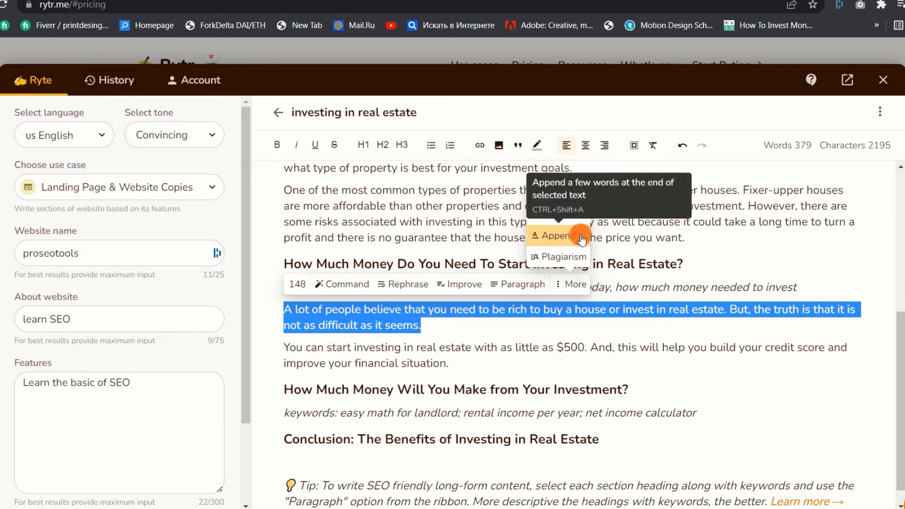
{"action": "left_click", "coordinate": [580, 238]}
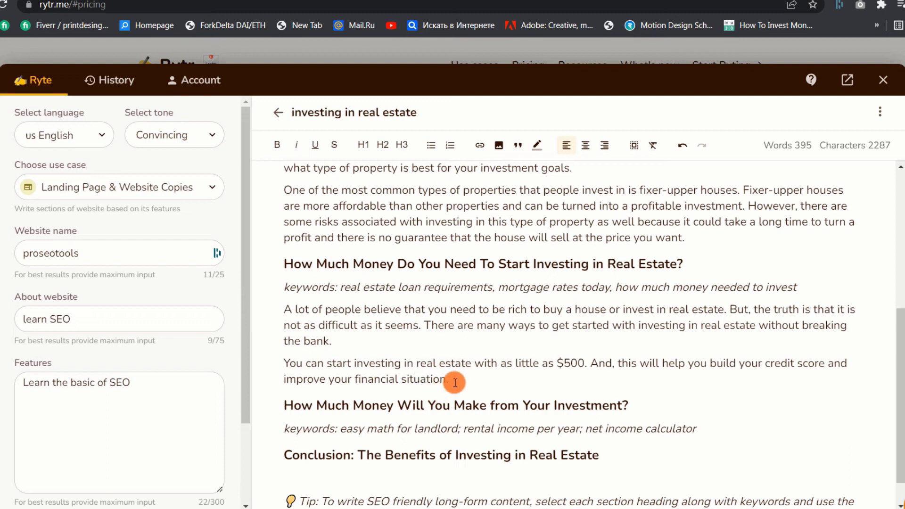
- Generate paragraphs for the 'How Much Money Will You Make from Your Investment?' heading and keywords
{"action": "left_click_drag", "start_coordinate": [455, 382], "coordinate": [287, 364]}
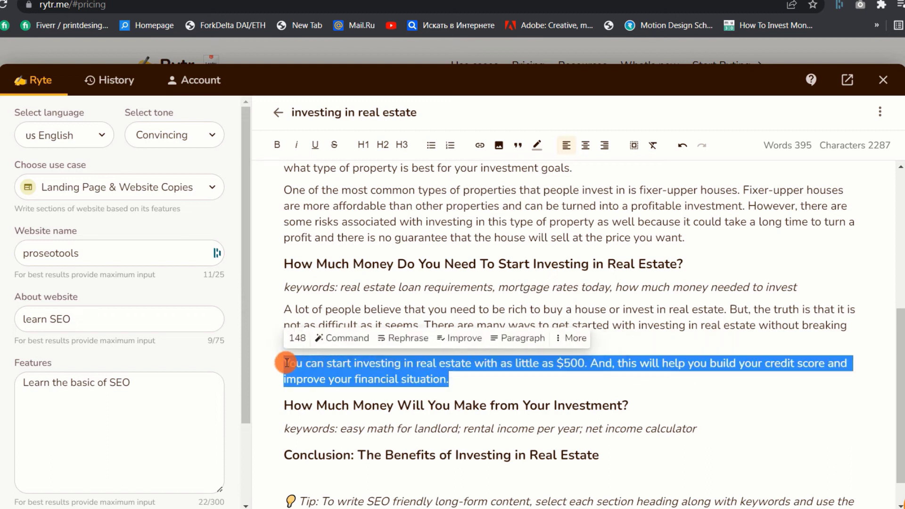
{"action": "left_click", "coordinate": [563, 339]}
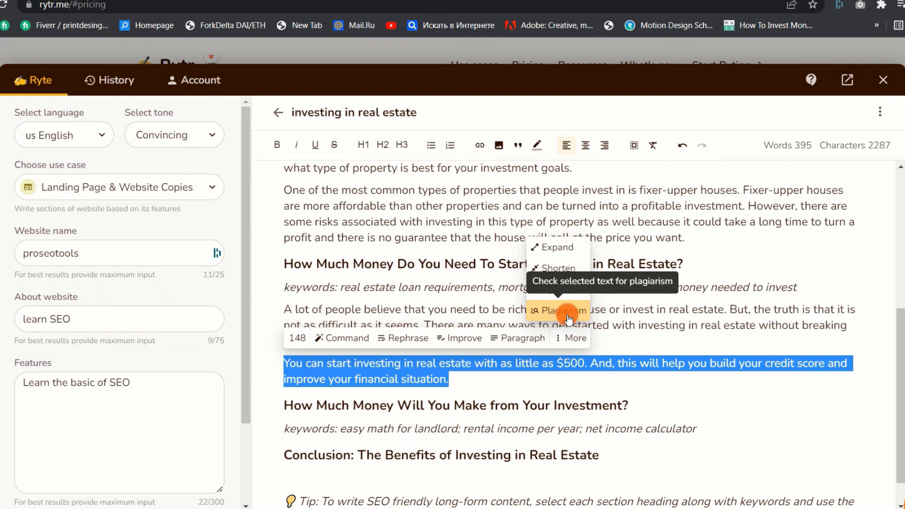
{"action": "left_click_drag", "start_coordinate": [697, 430], "coordinate": [273, 402]}
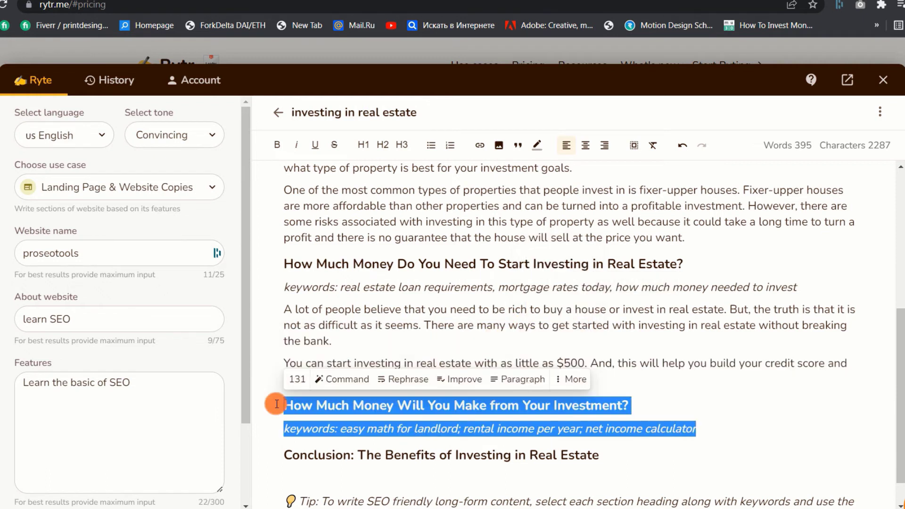
{"action": "left_click", "coordinate": [521, 381]}
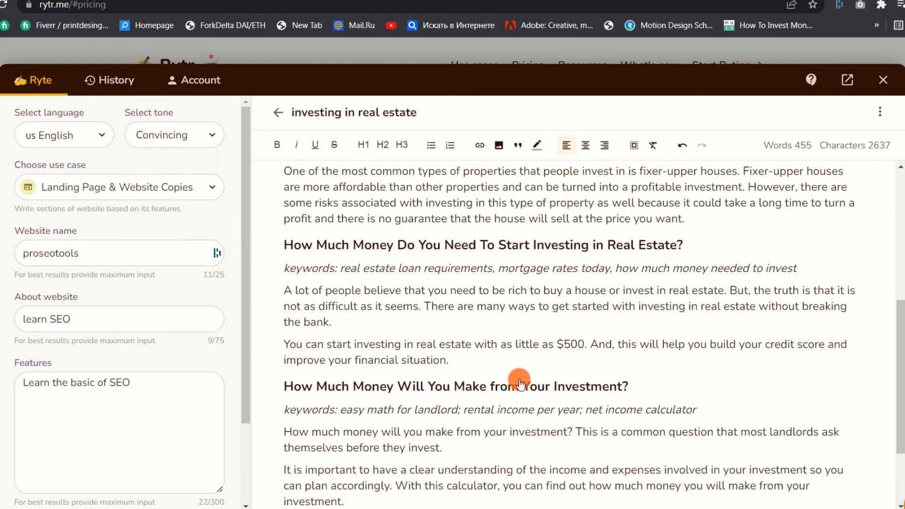
{"action": "scroll", "coordinate": [495, 384], "scroll_direction": "down", "scroll_amount": 2}
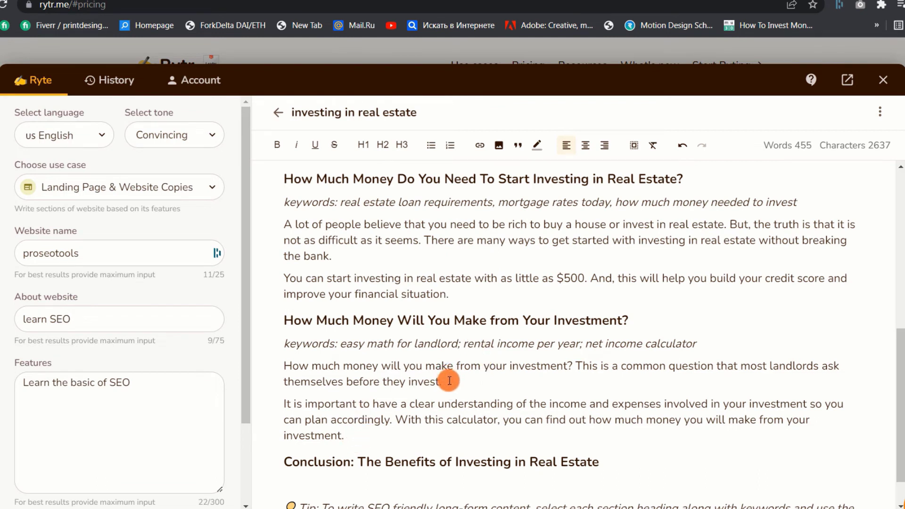
- Improve the grammar of the paragraph about landlords' common question
{"action": "left_click_drag", "start_coordinate": [450, 381], "coordinate": [285, 367]}
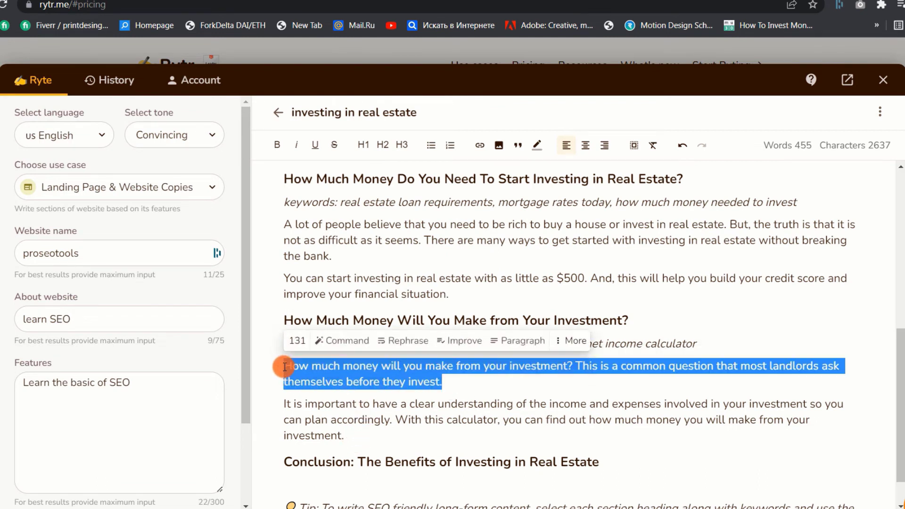
{"action": "left_click", "coordinate": [470, 345]}
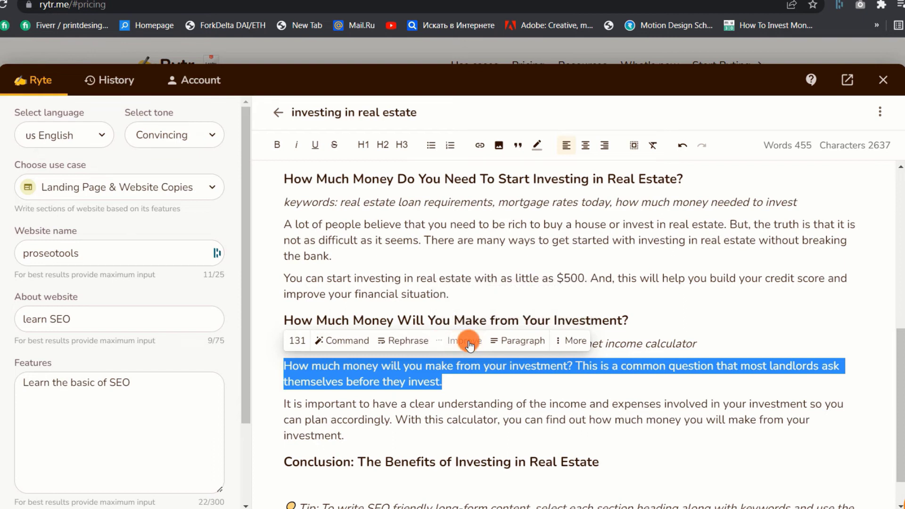
{"action": "scroll", "coordinate": [471, 345], "scroll_direction": "up", "scroll_amount": 1}
{"action": "left_click_drag", "start_coordinate": [449, 360], "coordinate": [280, 343]}
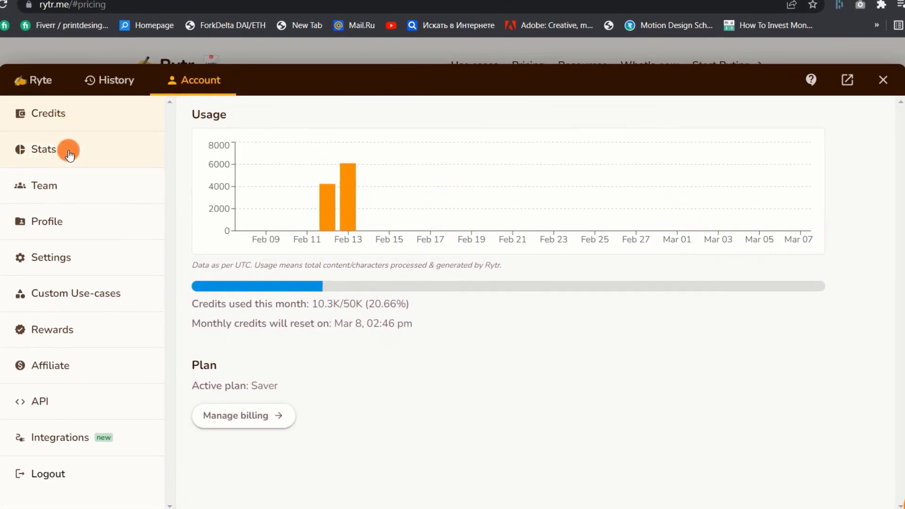
- Open account Stats and review 5 hours and 103 saved, Blog Section Writing most used at 12
{"action": "left_click", "coordinate": [69, 154]}
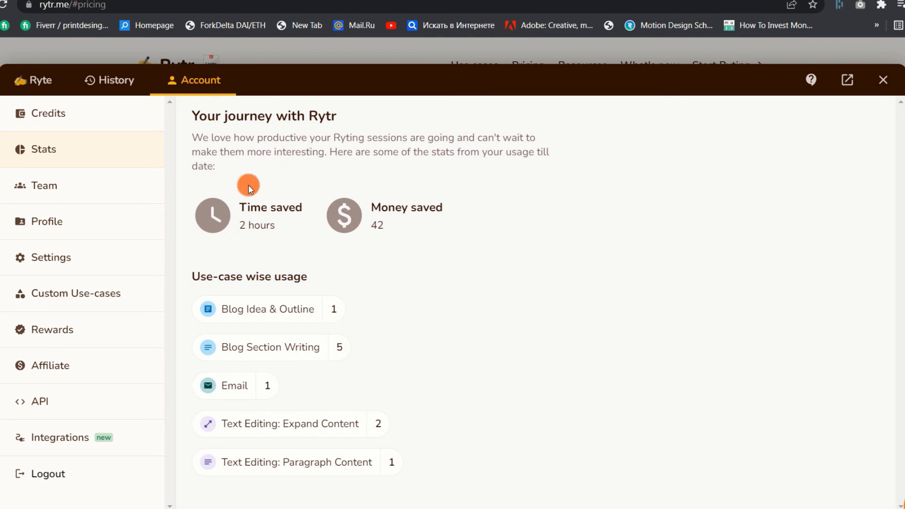
{"action": "scroll", "coordinate": [292, 410], "scroll_direction": "down", "scroll_amount": 3}
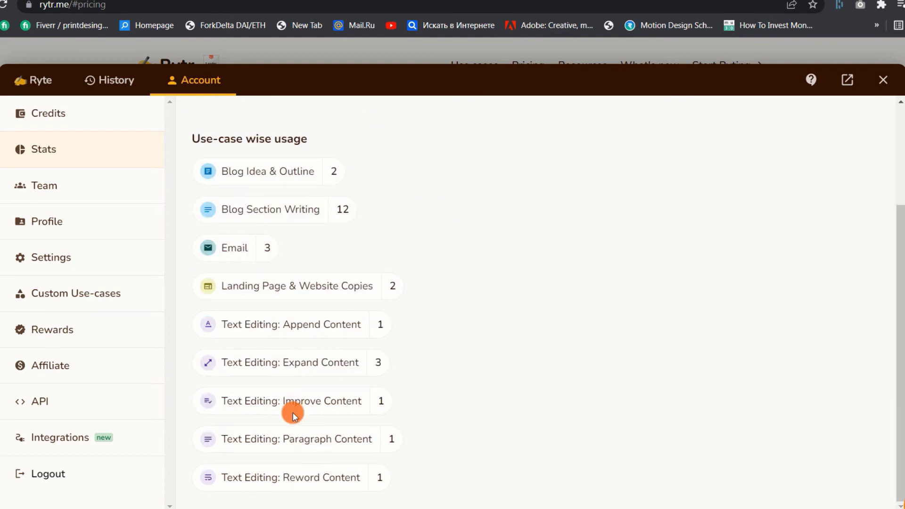
{"action": "scroll", "coordinate": [300, 443], "scroll_direction": "up", "scroll_amount": 3}
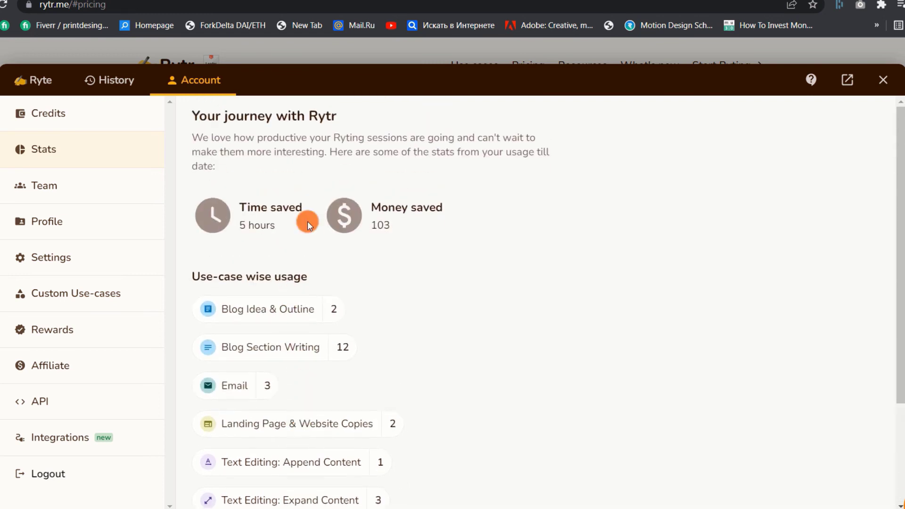
- Go to the Team page and start a new team with empty organization name and website fields
{"action": "left_click", "coordinate": [70, 195]}
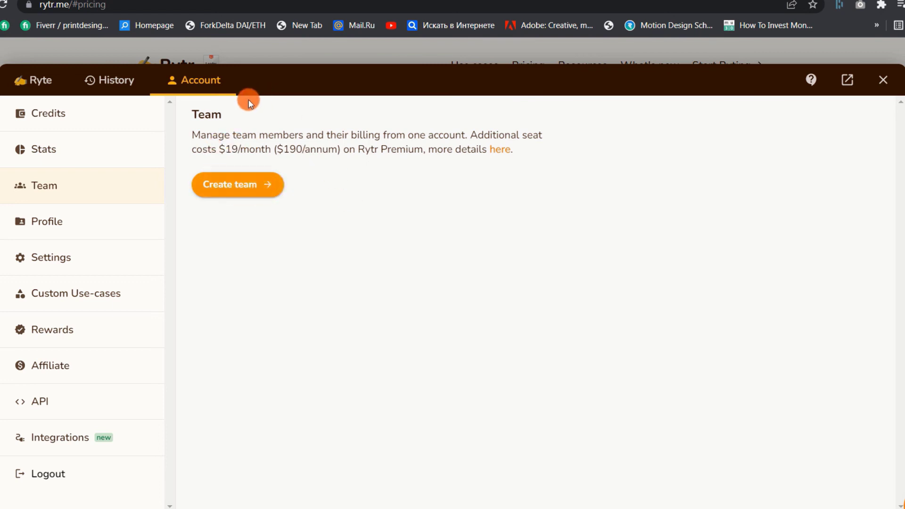
{"action": "left_click", "coordinate": [244, 188]}
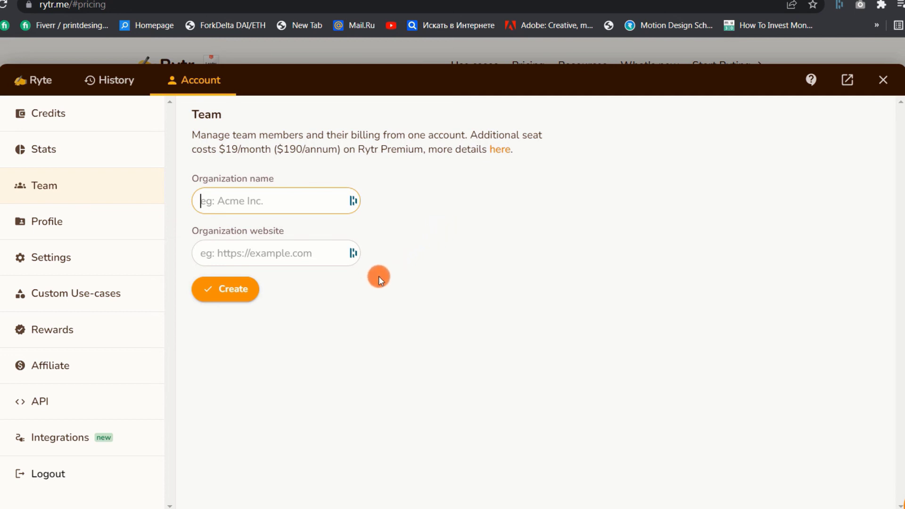
- Start a new custom use-case from Custom Use-cases and click into its Name field
{"action": "left_click", "coordinate": [44, 297]}
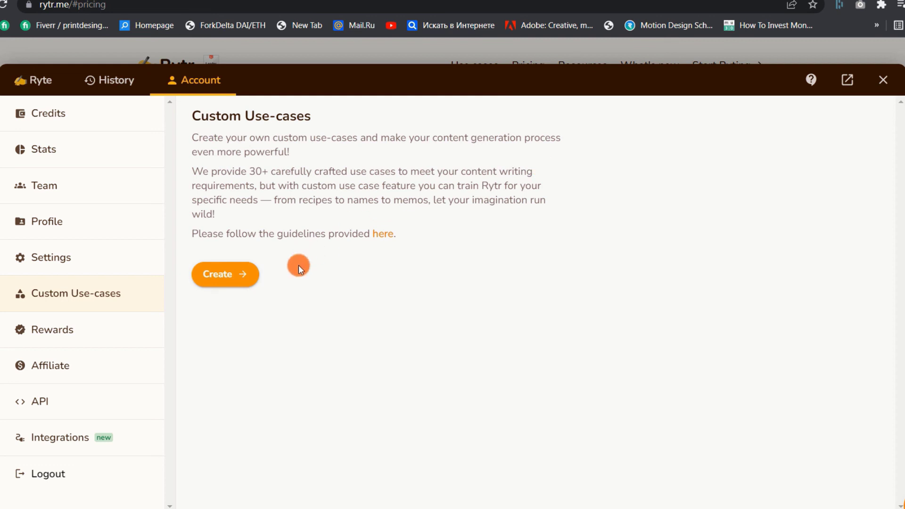
{"action": "left_click", "coordinate": [220, 279]}
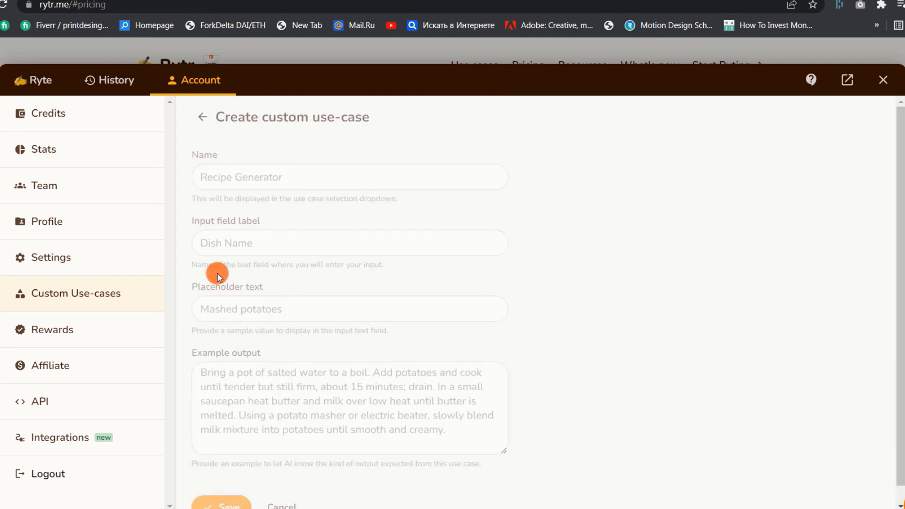
{"action": "left_click", "coordinate": [297, 182]}
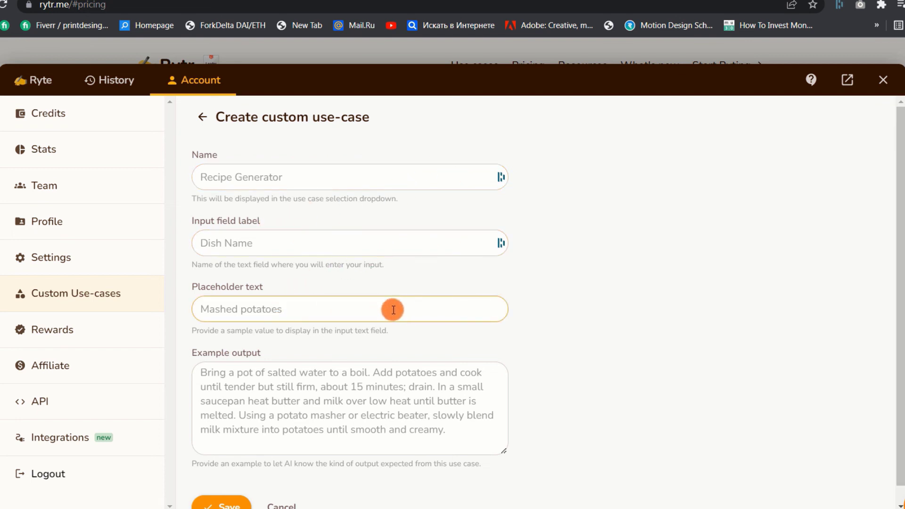
{"action": "scroll", "coordinate": [559, 278], "scroll_direction": "down", "scroll_amount": 1}
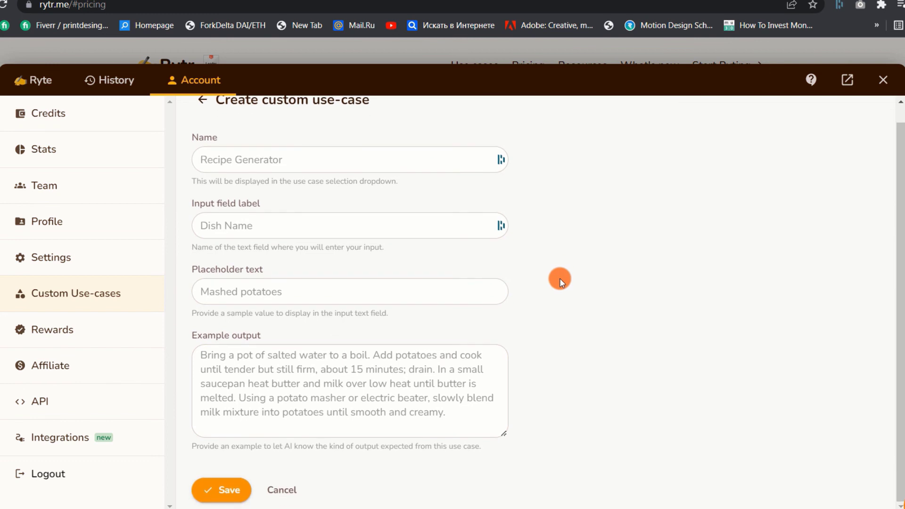
{"action": "left_click", "coordinate": [215, 489]}
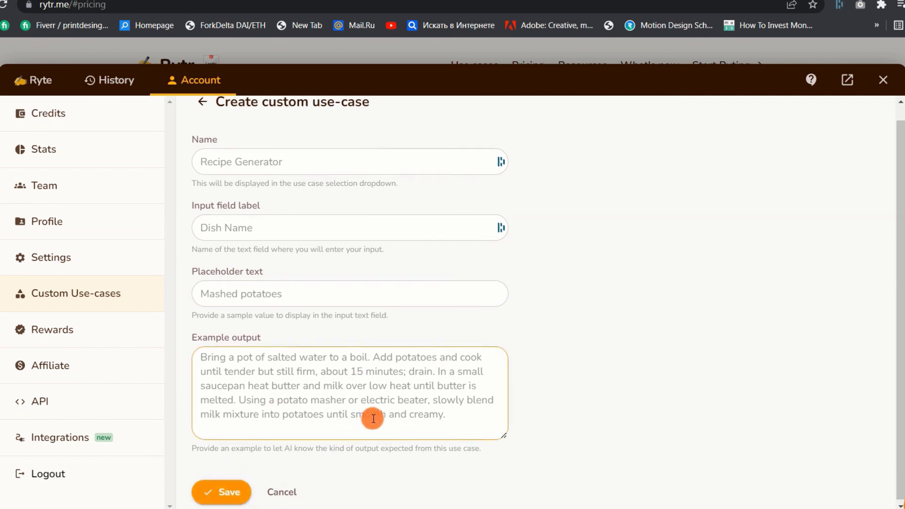
{"action": "scroll", "coordinate": [374, 420], "scroll_direction": "up", "scroll_amount": 1}
{"action": "left_click", "coordinate": [340, 171]}
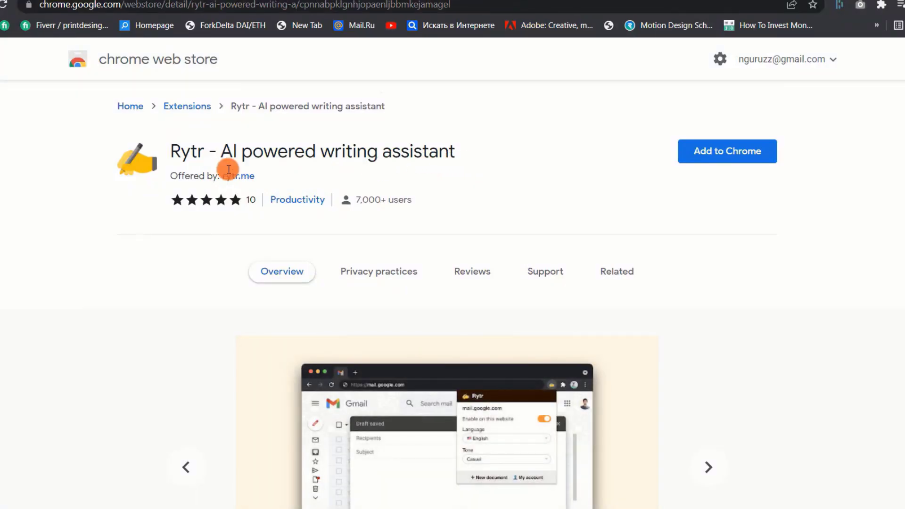
- View the Rytr – AI powered writing assistant store listing and advance its screenshots to the second slide
{"action": "left_click_drag", "start_coordinate": [239, 157], "coordinate": [460, 156]}
{"action": "left_click", "coordinate": [470, 151]}
{"action": "scroll", "coordinate": [552, 255], "scroll_direction": "down", "scroll_amount": 4}
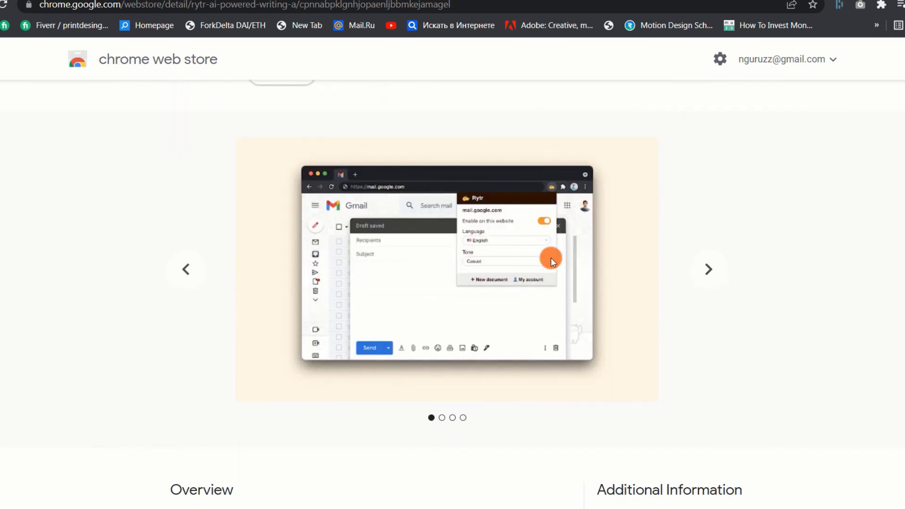
{"action": "left_click", "coordinate": [702, 273]}
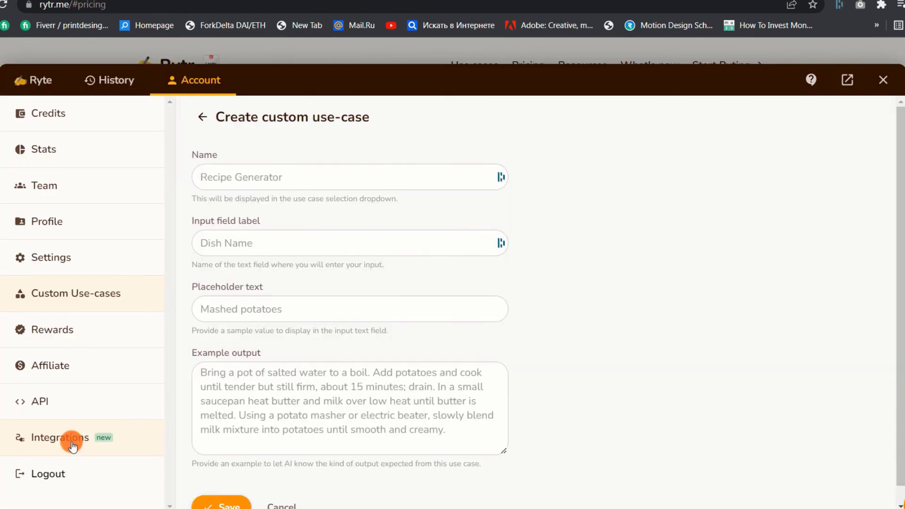
{"action": "left_click", "coordinate": [72, 445]}
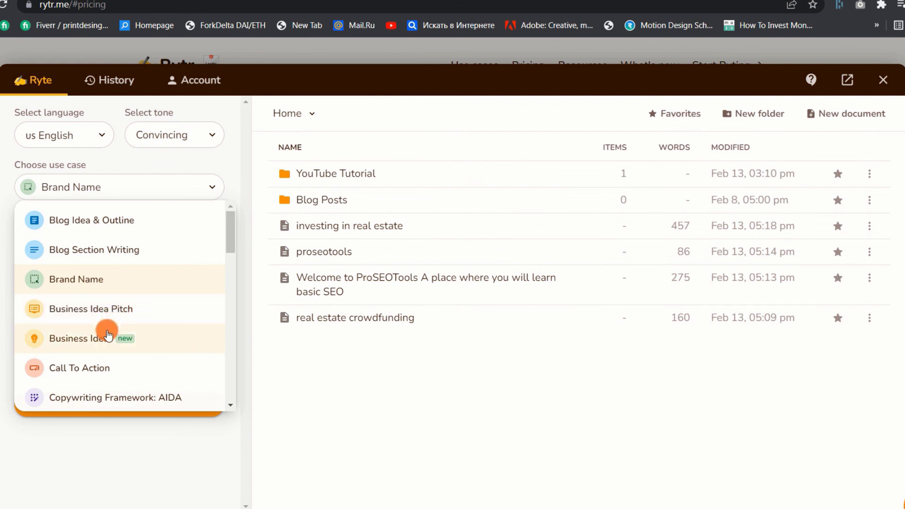
- Switch the use case to Business Ideas and enter 'SEO Tool' as the interest
{"action": "left_click", "coordinate": [81, 339]}
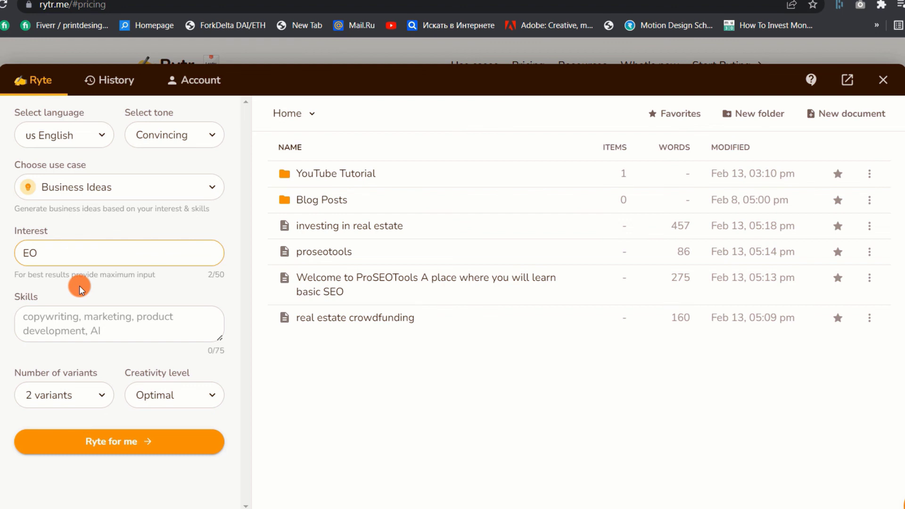
{"action": "key", "text": "BackSpace"}
{"action": "left_click", "coordinate": [76, 325]}
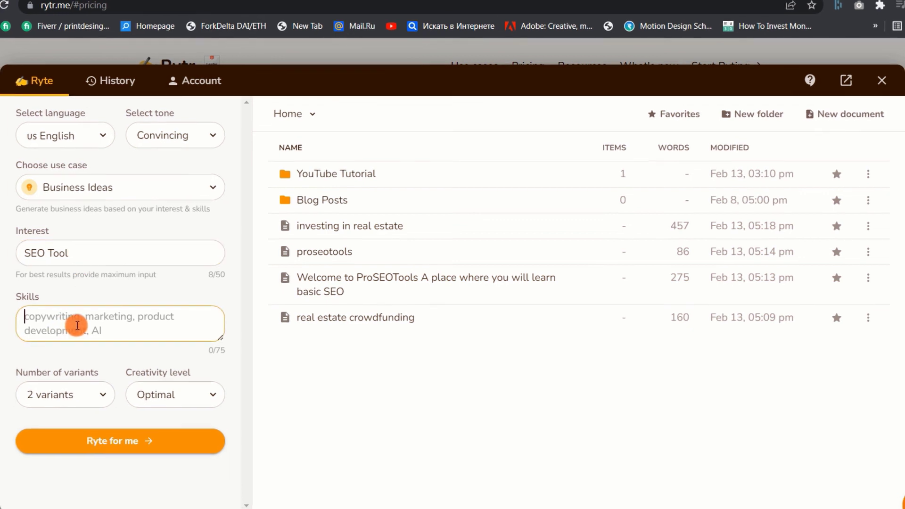